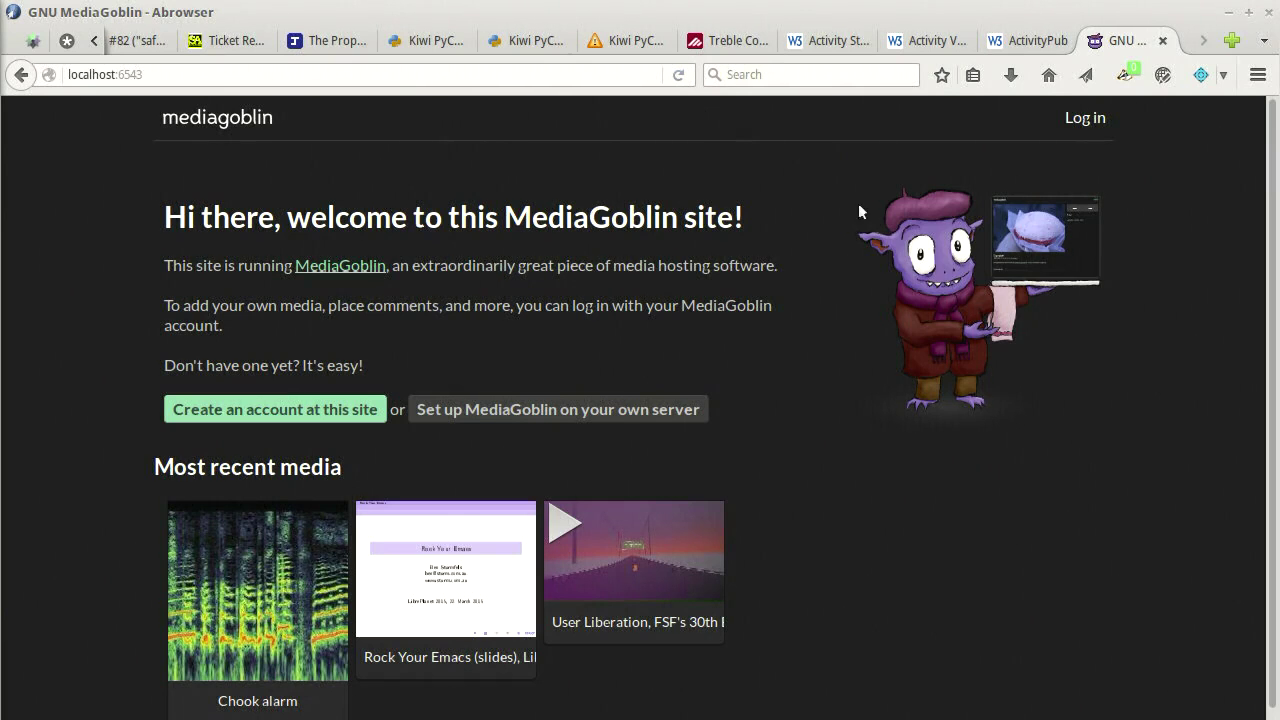
Log in to the MediaGoblin site by entering the account's username and password
click(1084, 118)
text(ben)
key(Tab)
text(b)
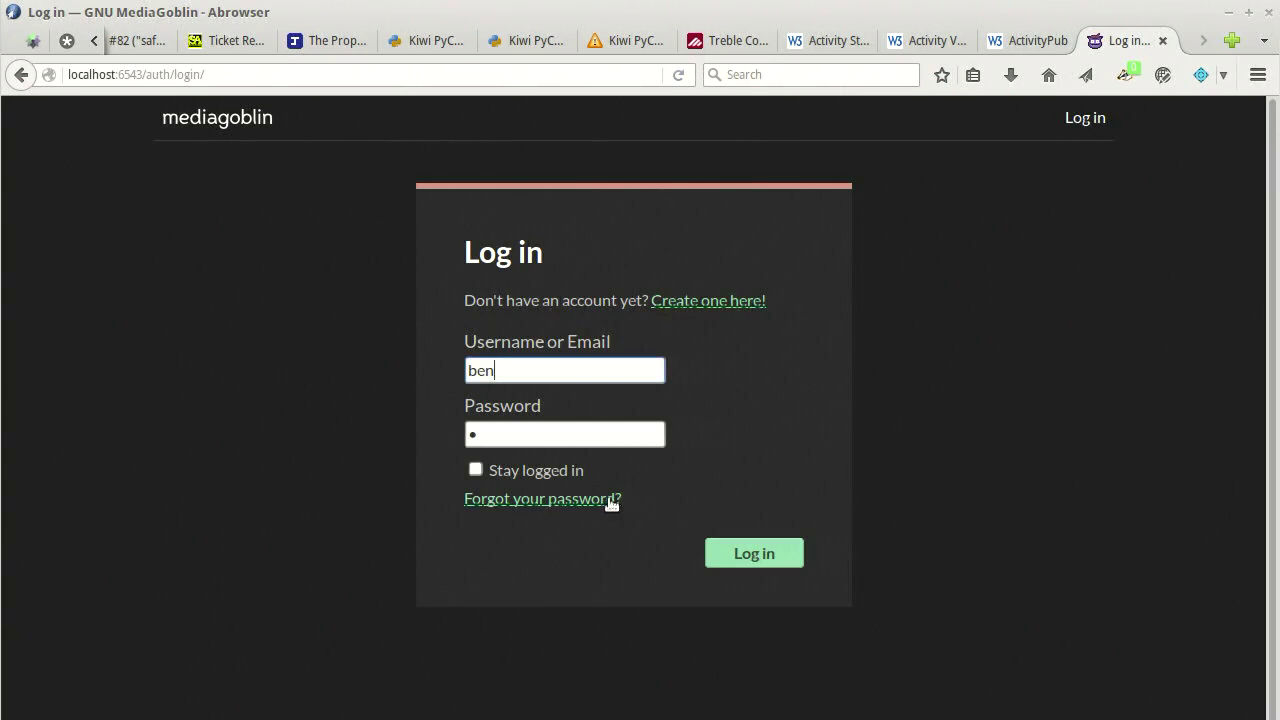
click(745, 558)
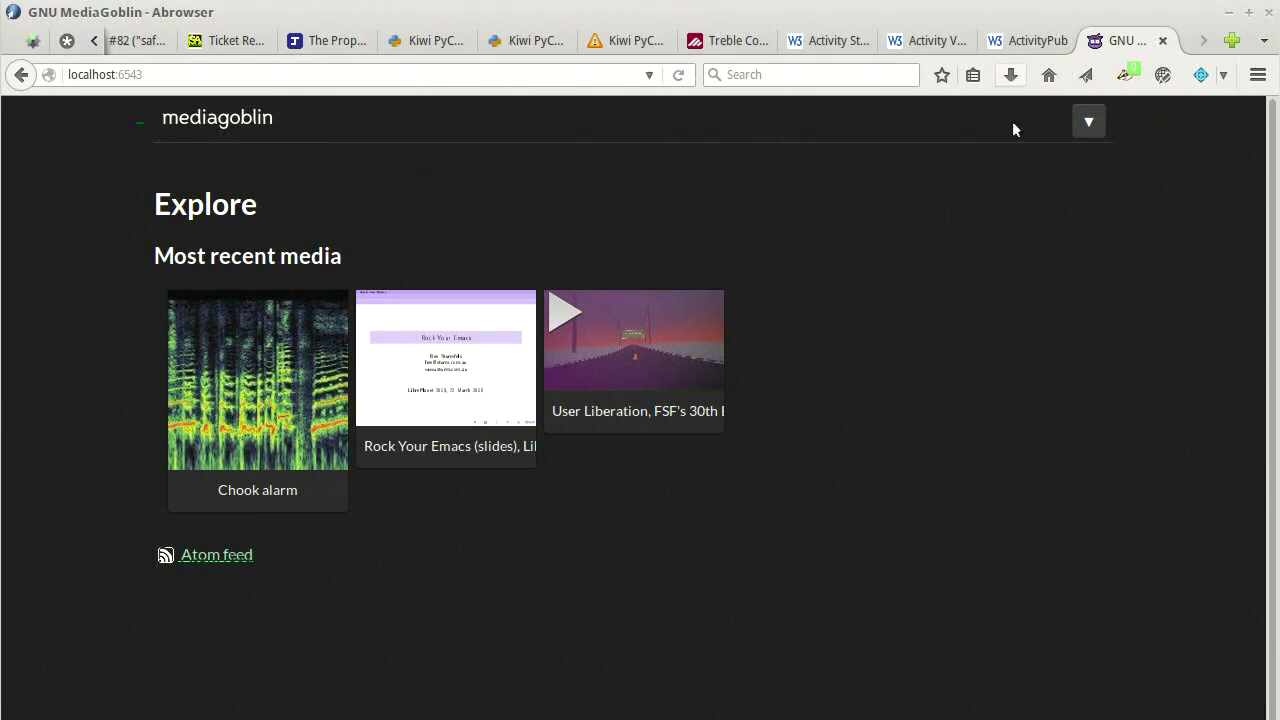
Start adding new media and choose box bike.jpg from the upload folder as the file
click(1088, 121)
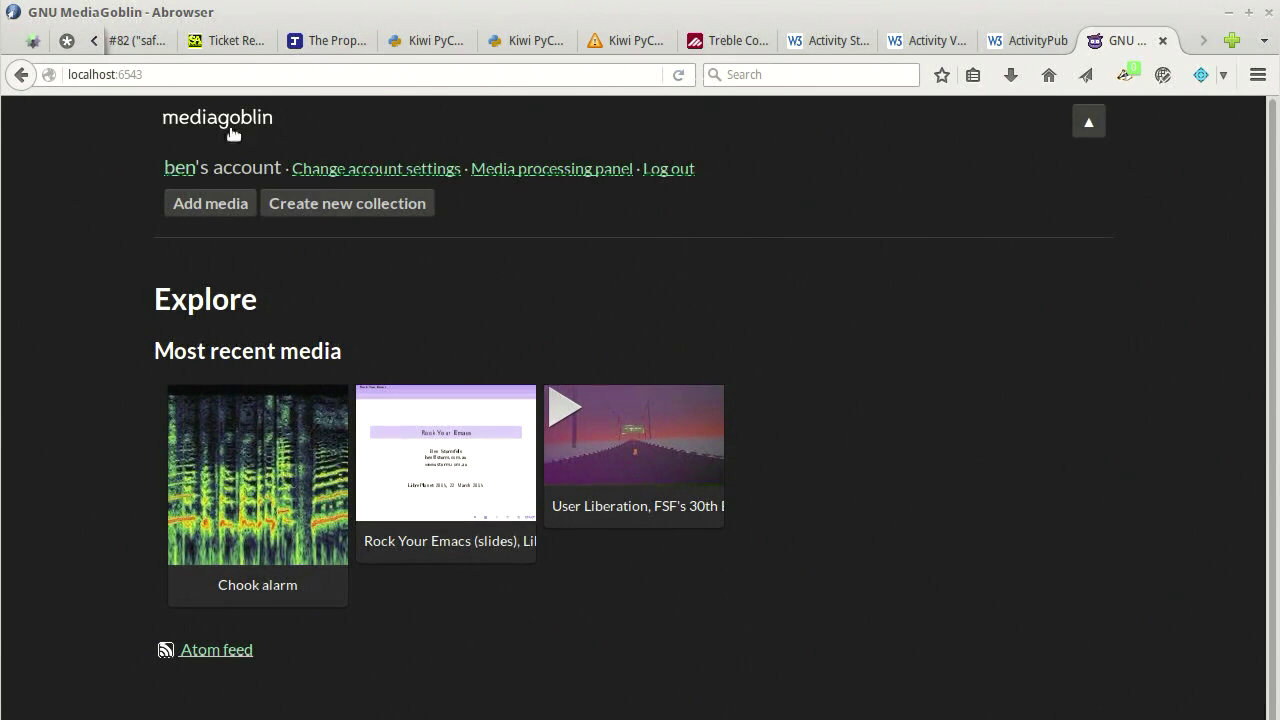
click(210, 204)
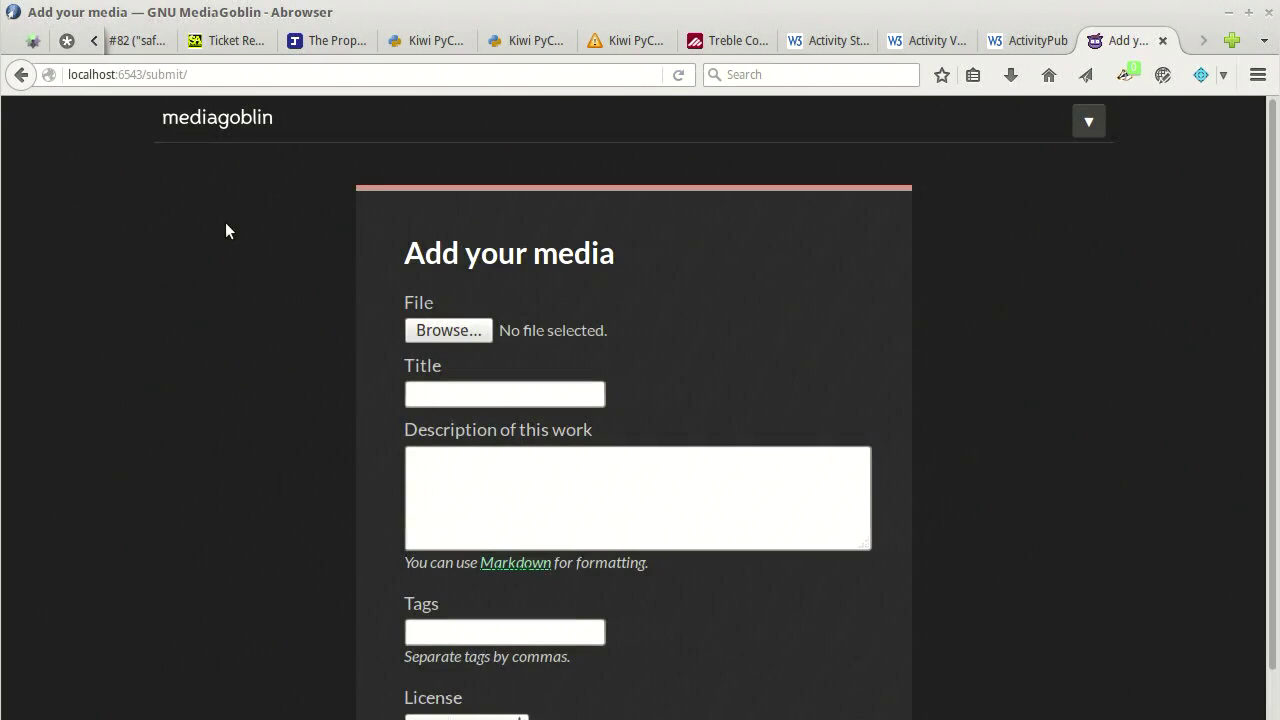
click(478, 332)
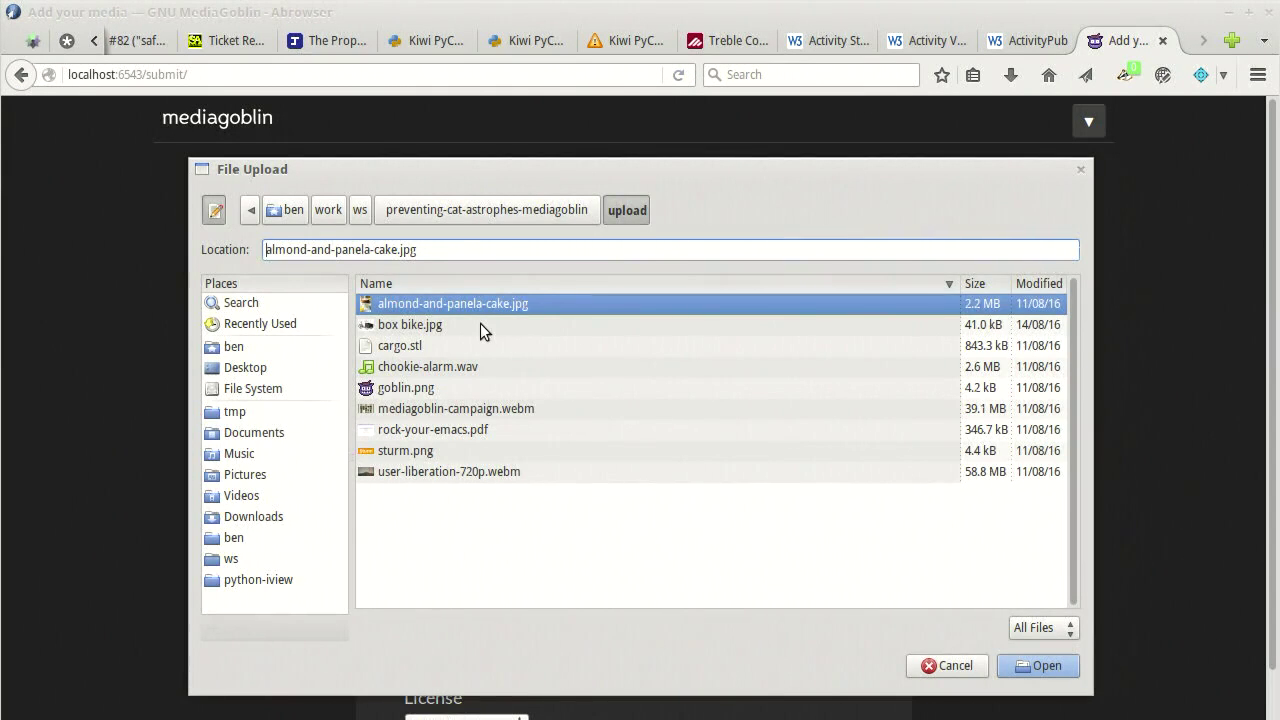
click(480, 323)
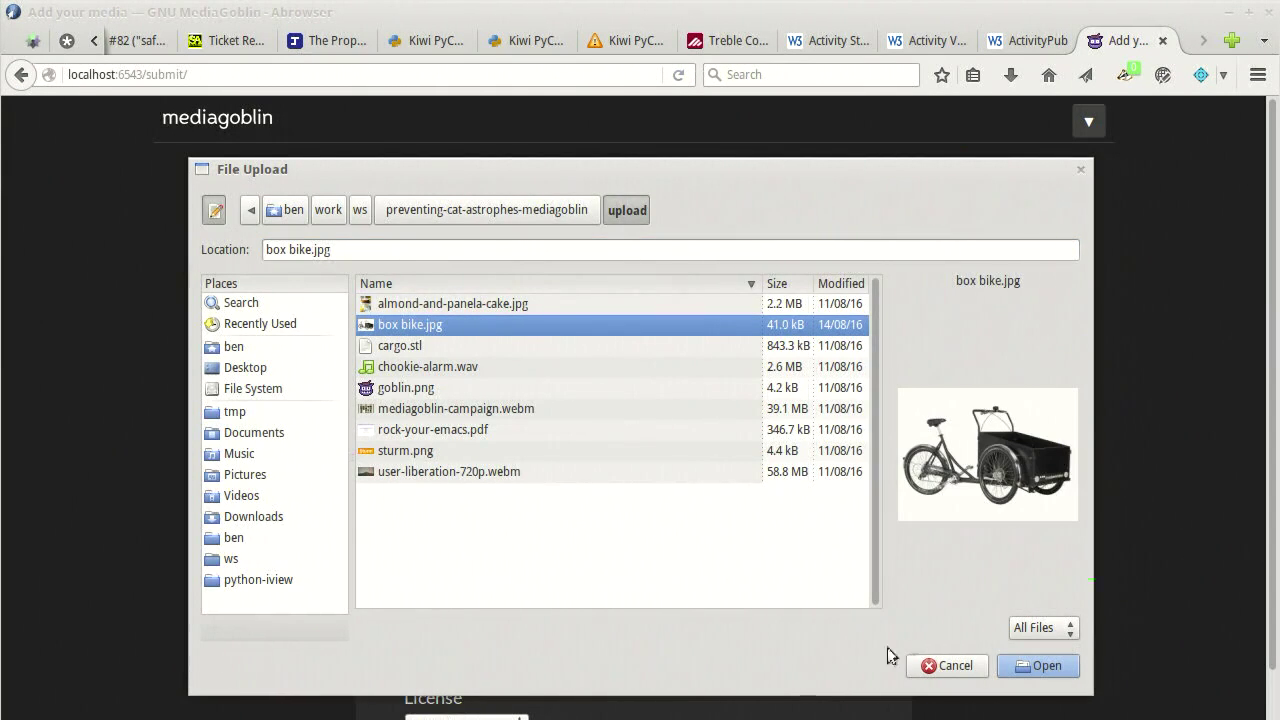
click(1027, 667)
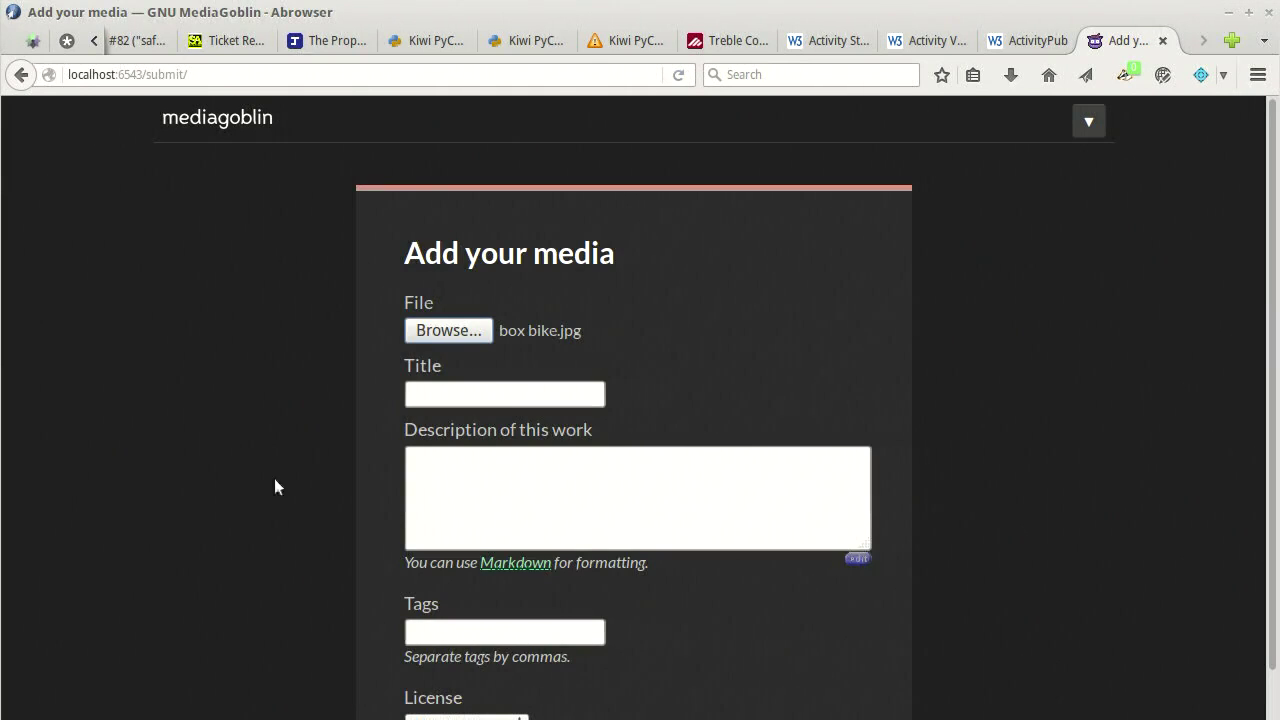
Give the upload the title Box bike and submit it with the remaining fields left at their defaults
click(509, 397)
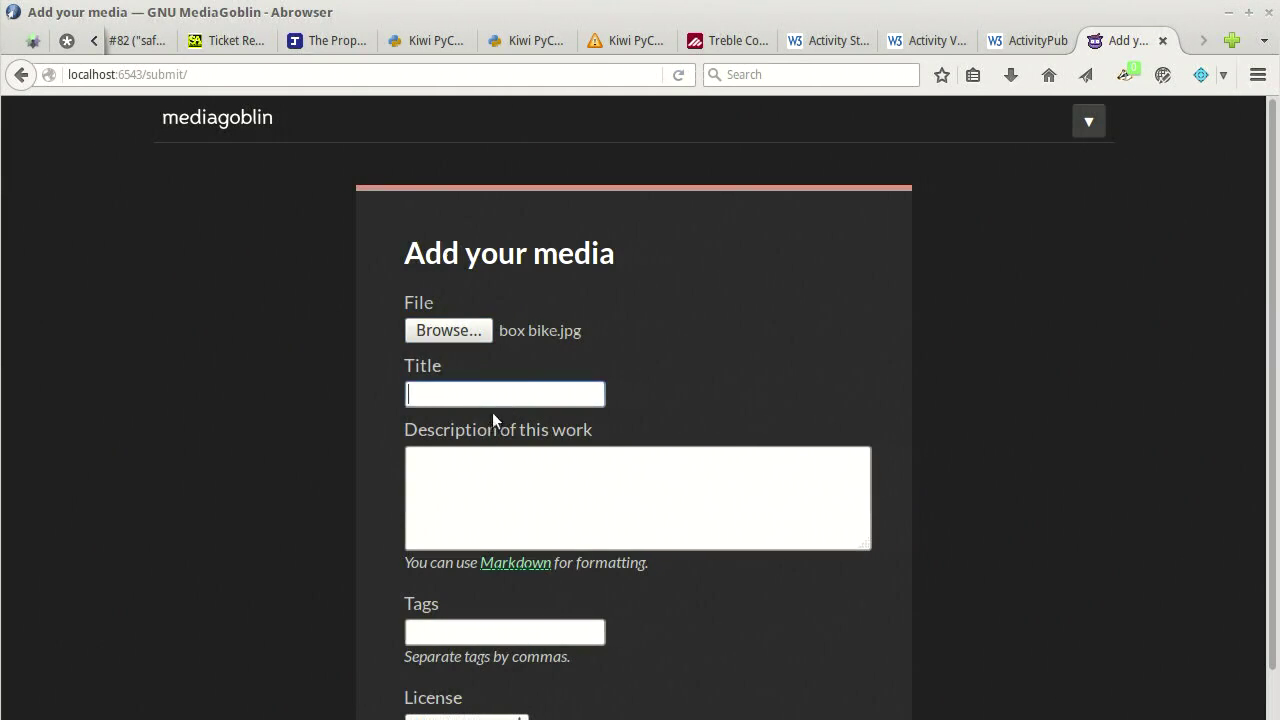
click(514, 394)
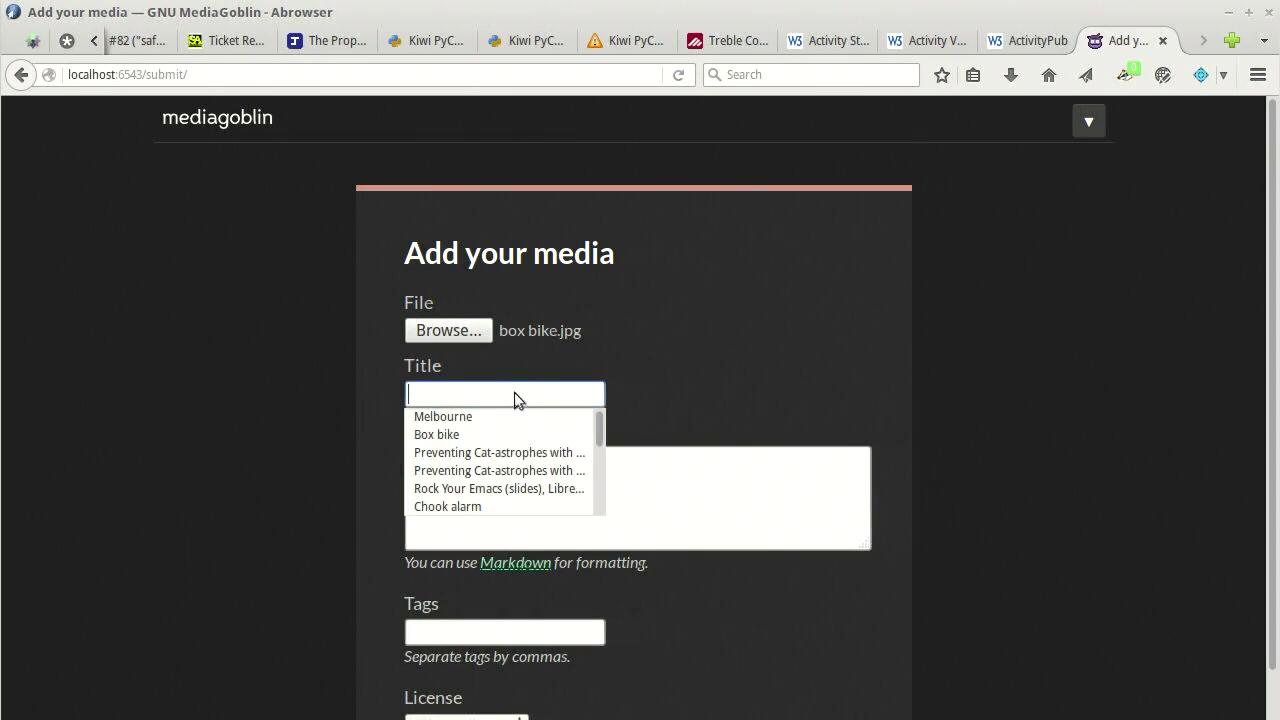
click(456, 435)
scroll(394, 542, down, 3)
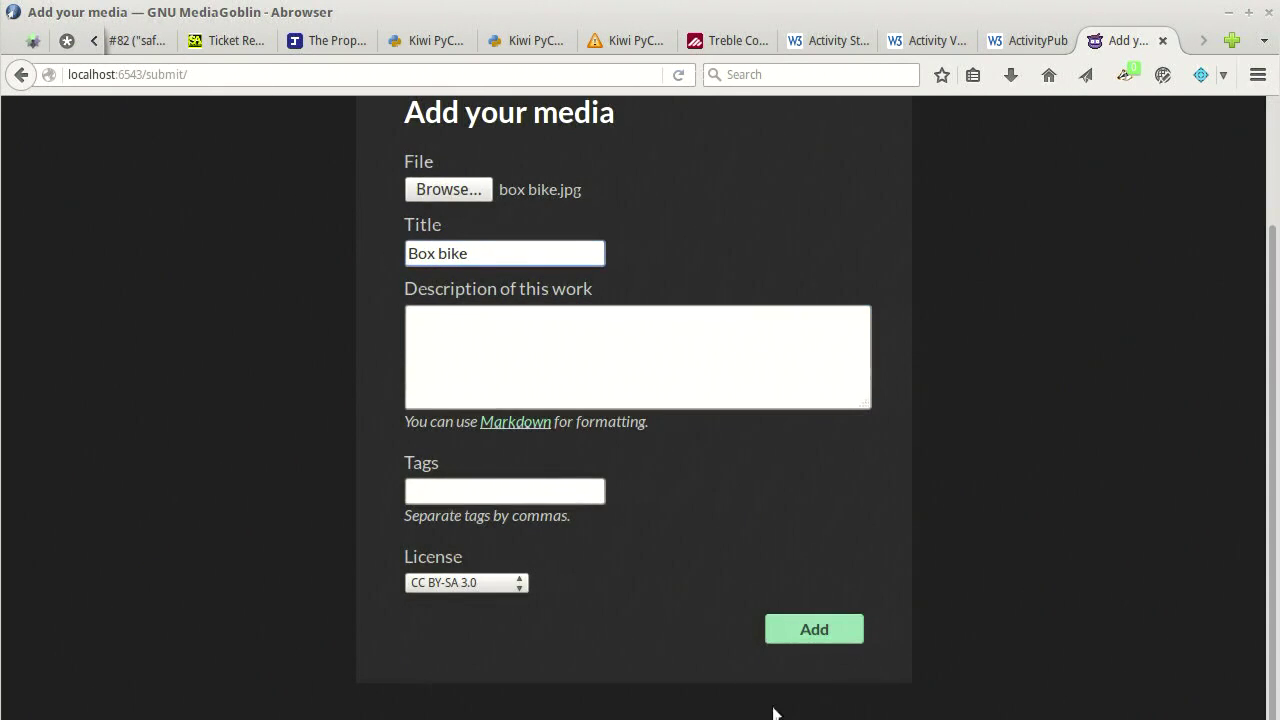
click(834, 638)
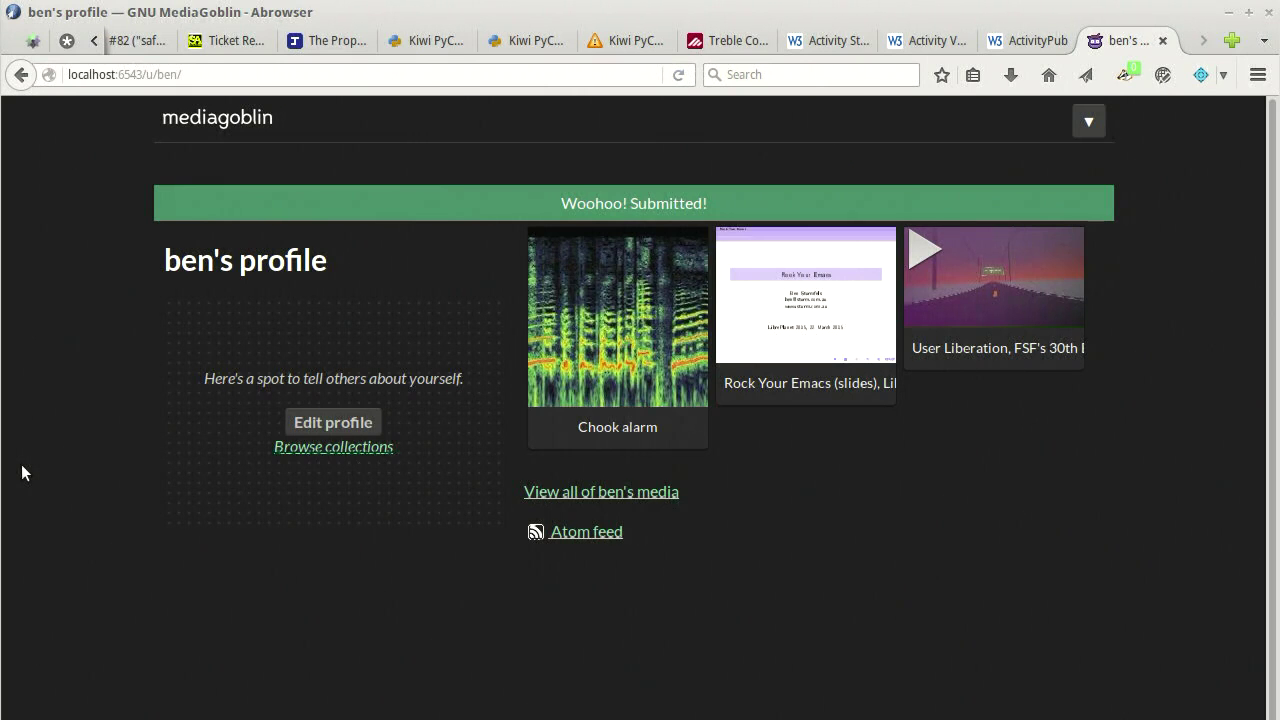
Refresh the profile page and open the newly uploaded Box bike media page
key(F5)
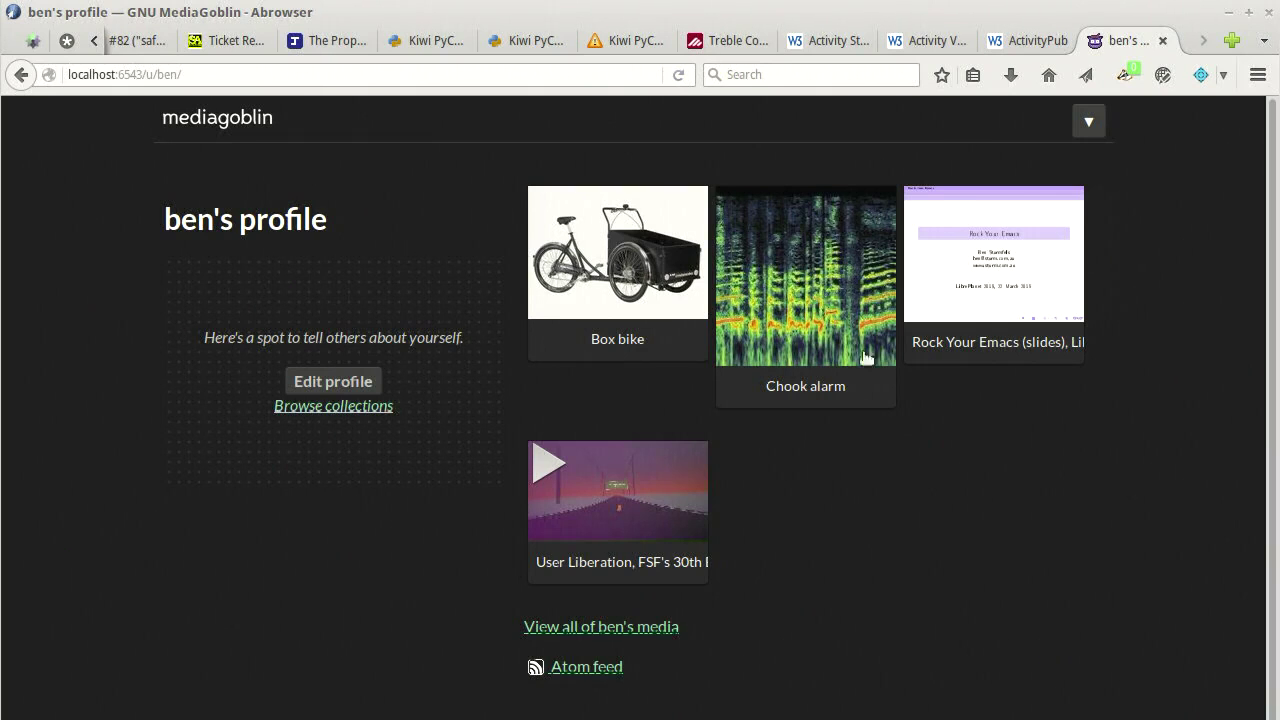
click(680, 226)
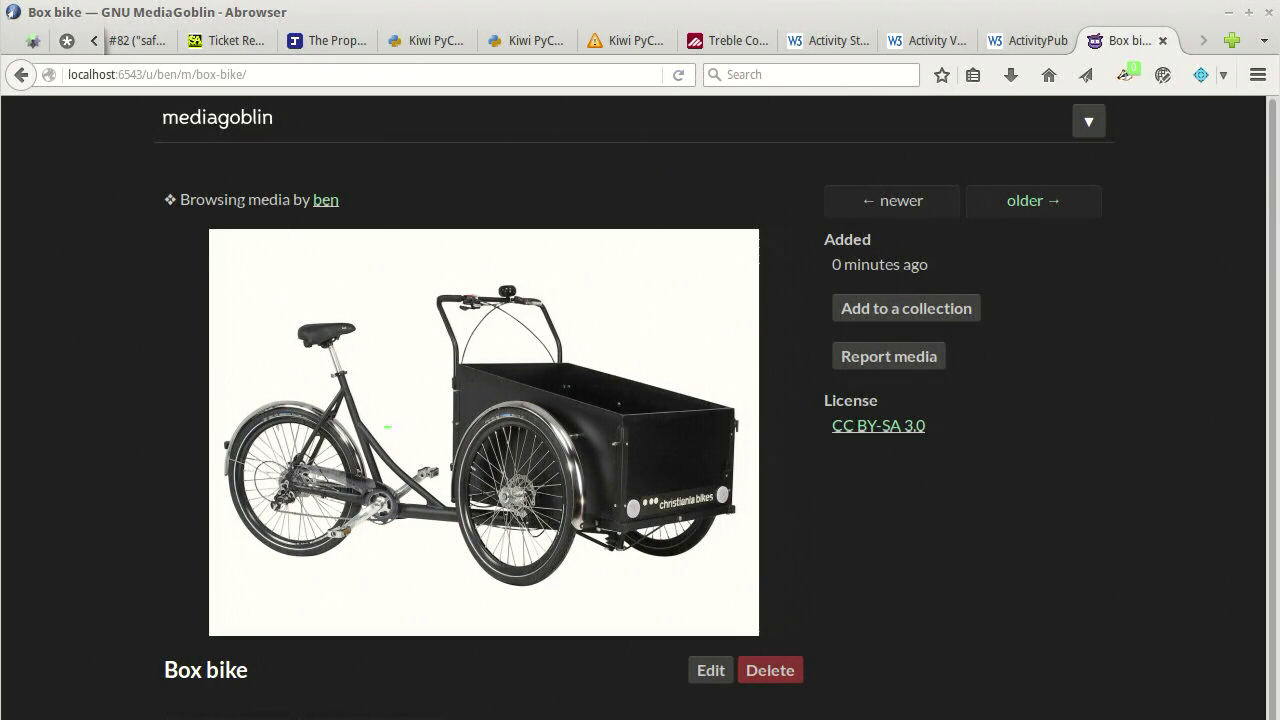
Look through the editable fields of the Box bike entry and return to its media page without changing anything
scroll(700, 672, down, 1)
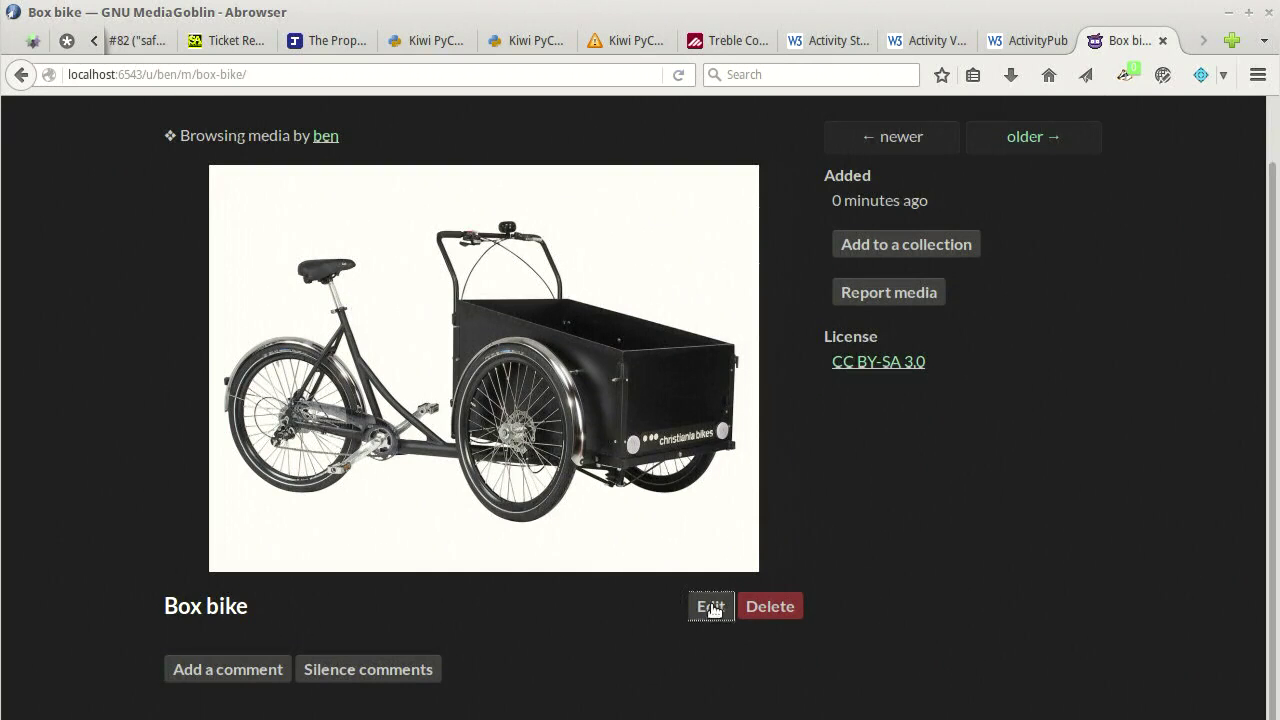
click(712, 606)
scroll(500, 571, down, 4)
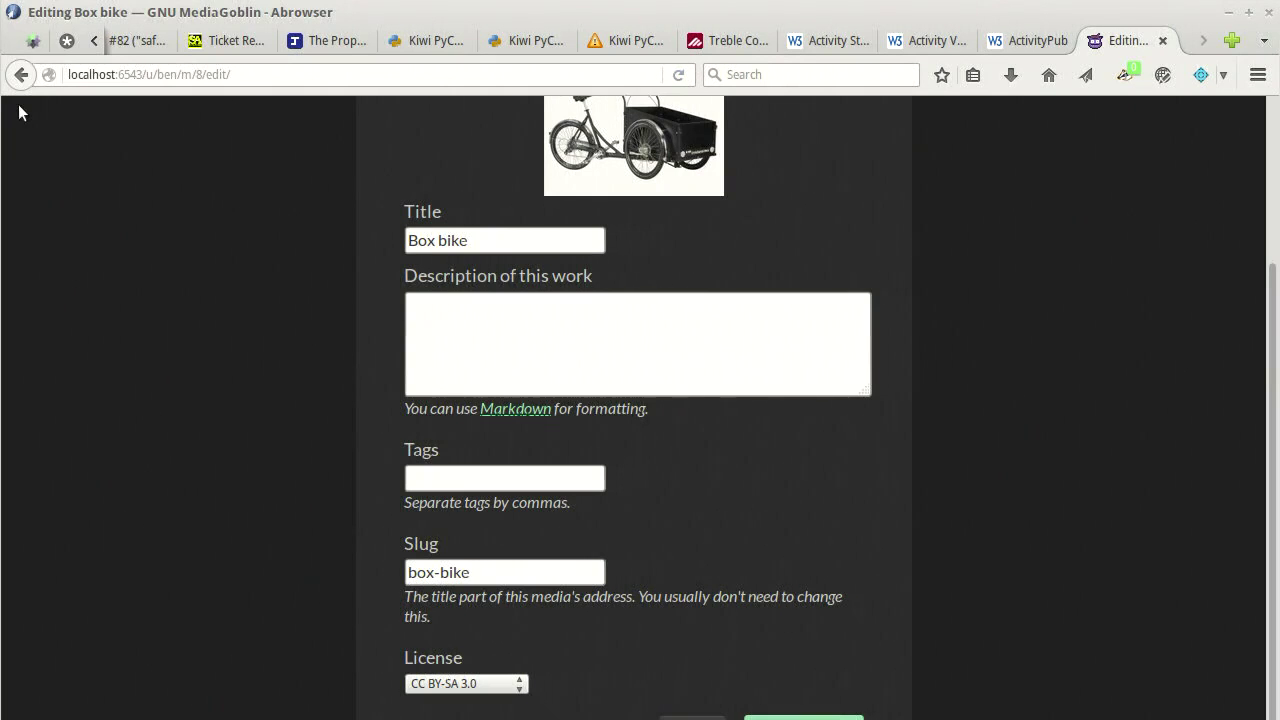
click(21, 74)
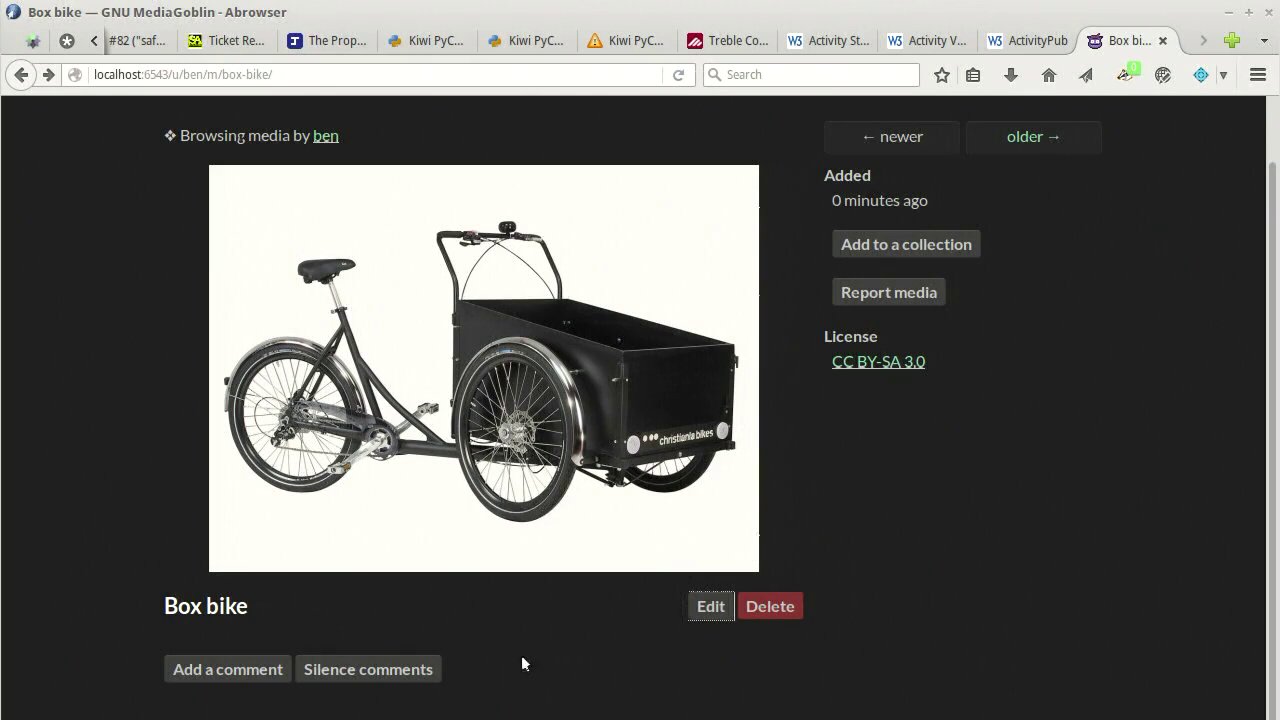
Post the comment "Awesome bike" on the Box bike media page and view it below the image
click(214, 670)
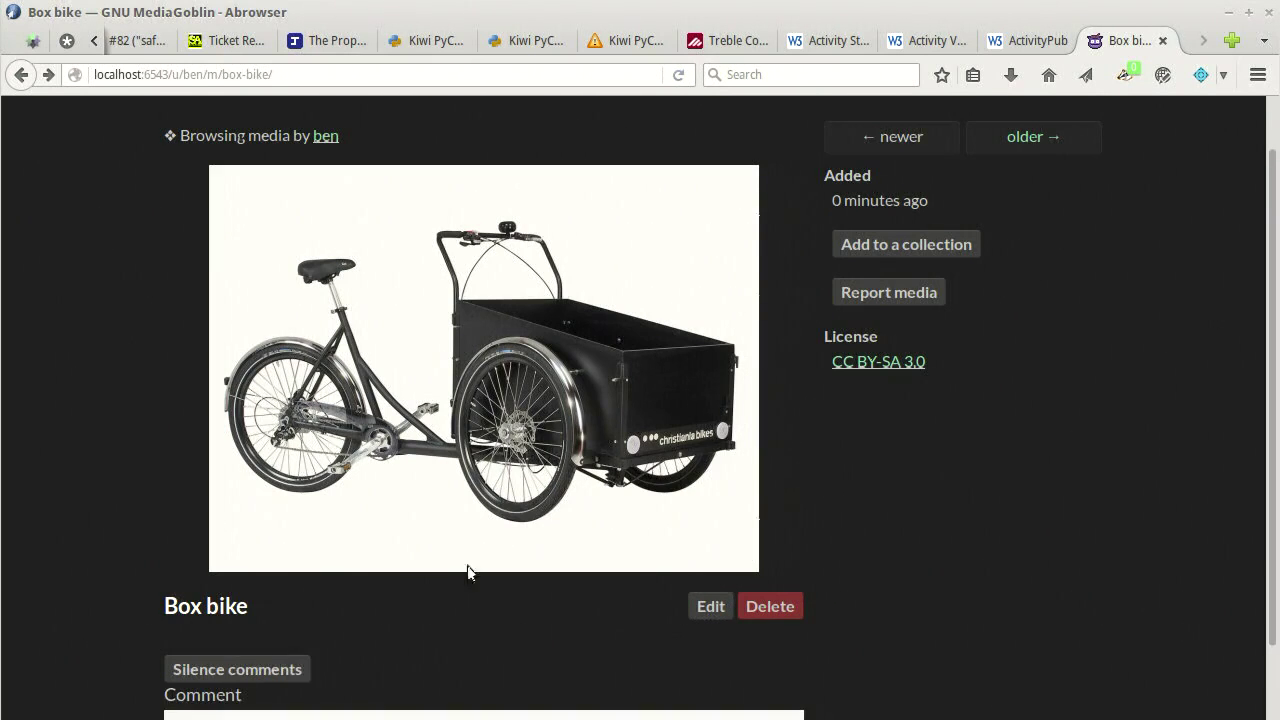
scroll(440, 620, down, 4)
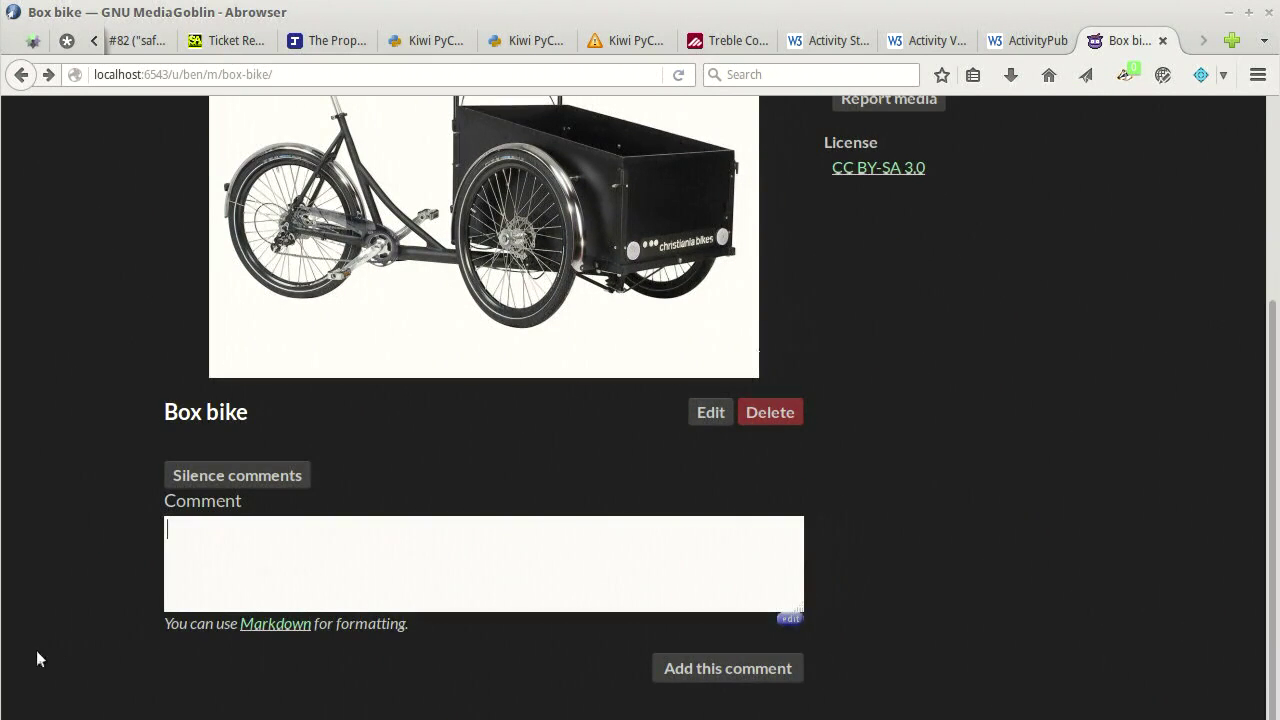
text(A)
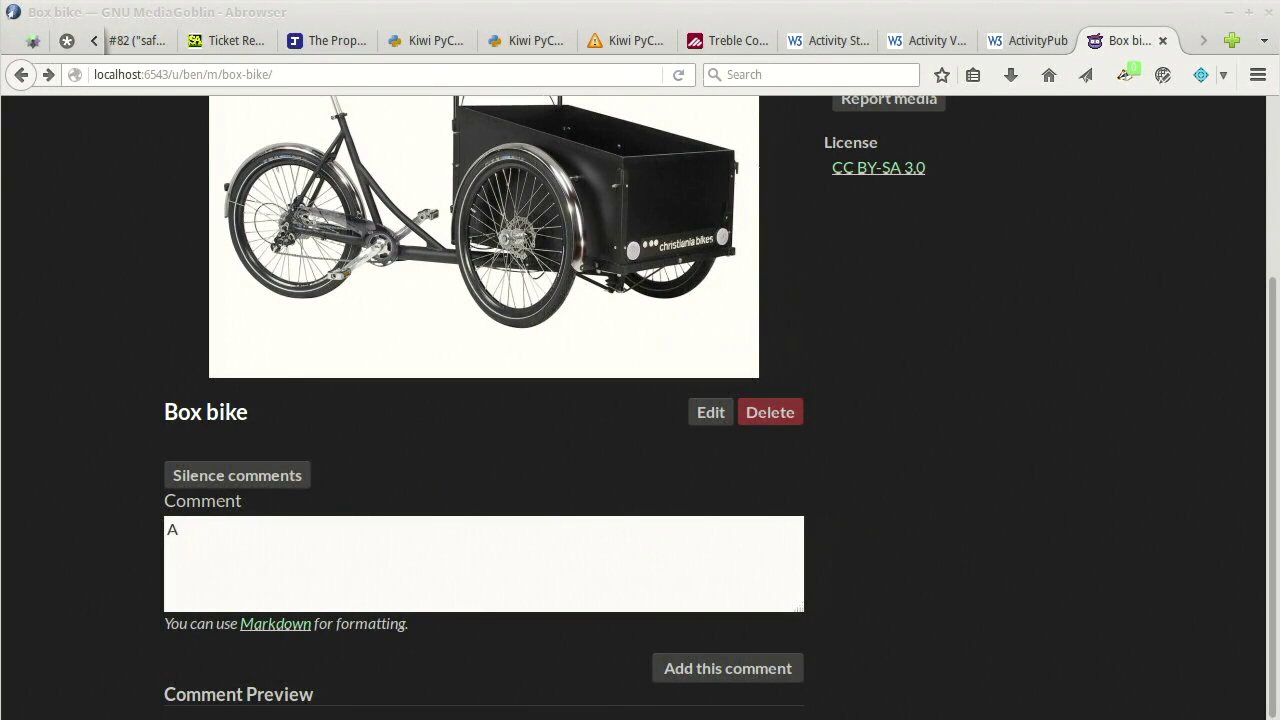
key(alt+Tab)
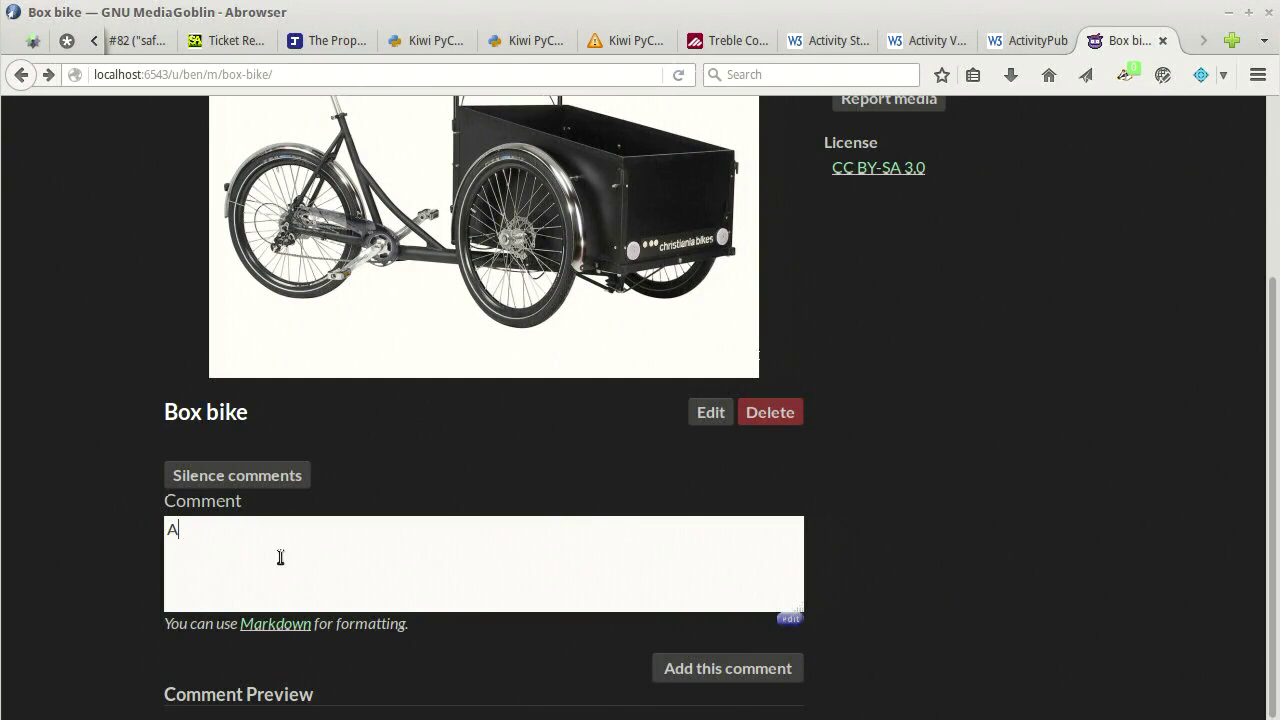
text(wesome bike)
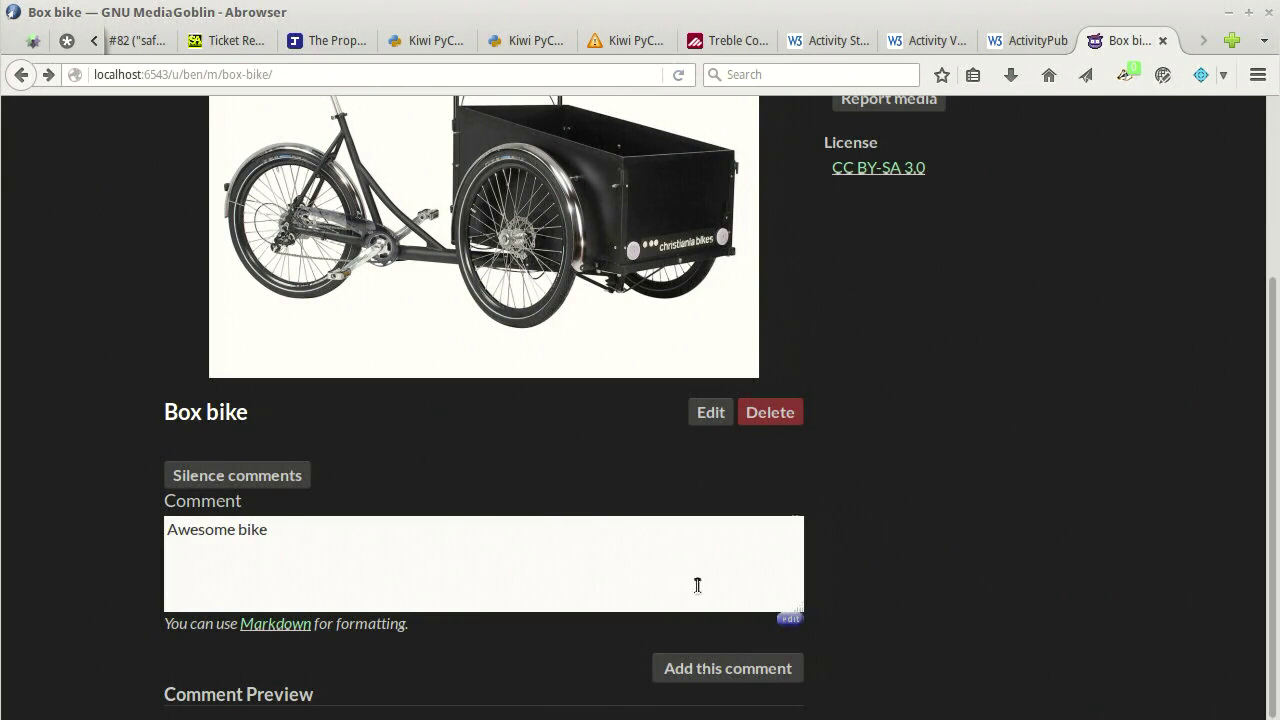
scroll(909, 600, down, 2)
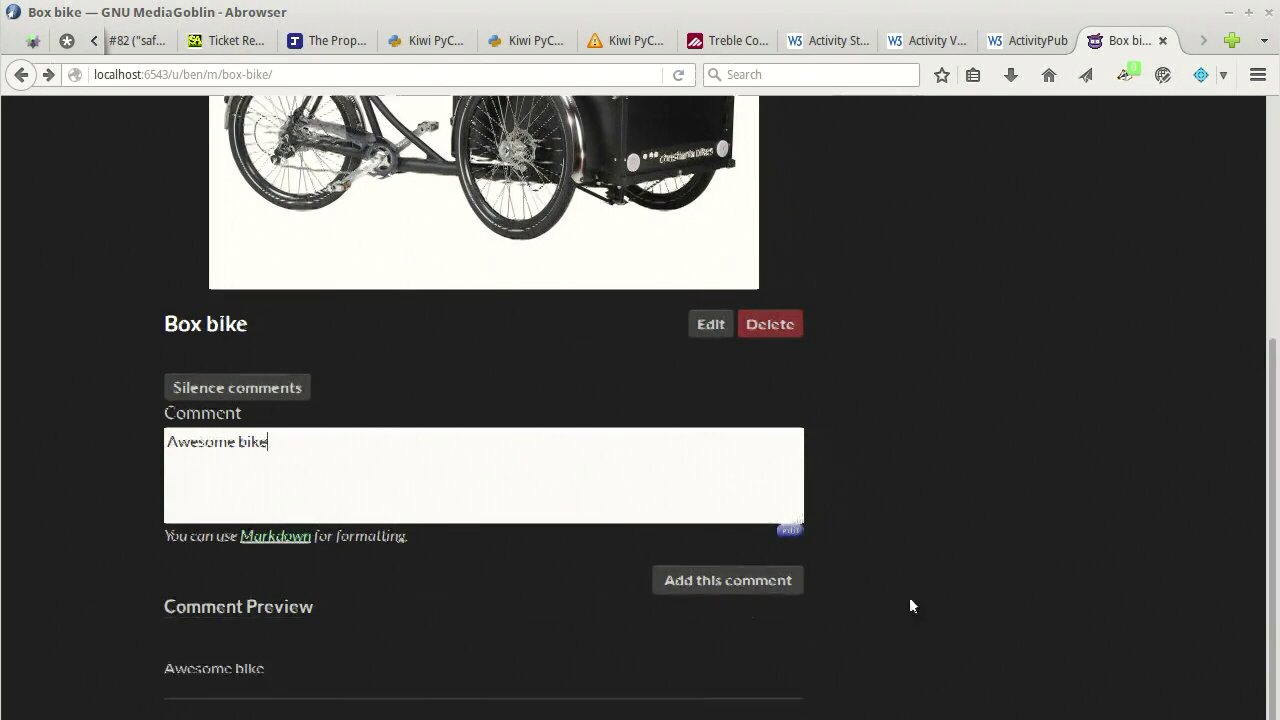
click(672, 555)
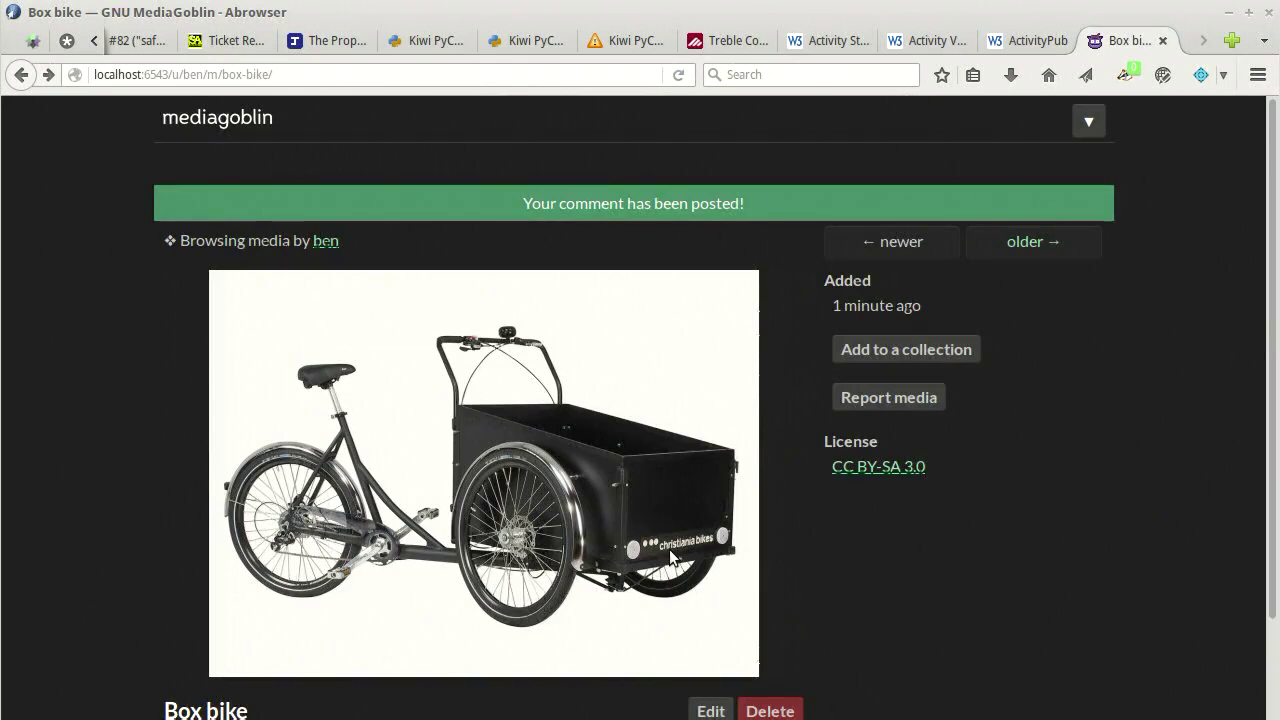
scroll(58, 457, down, 4)
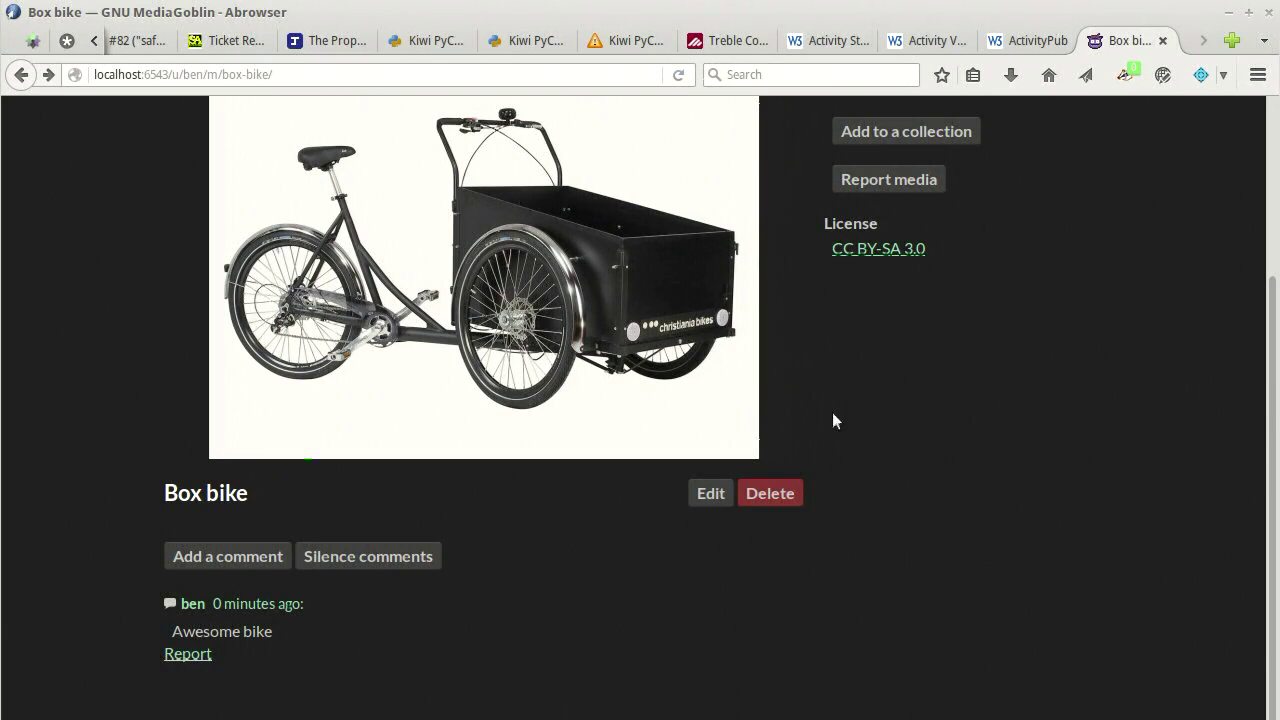
Return to the site's home page and open the Chook alarm audio entry
scroll(597, 606, up, 4)
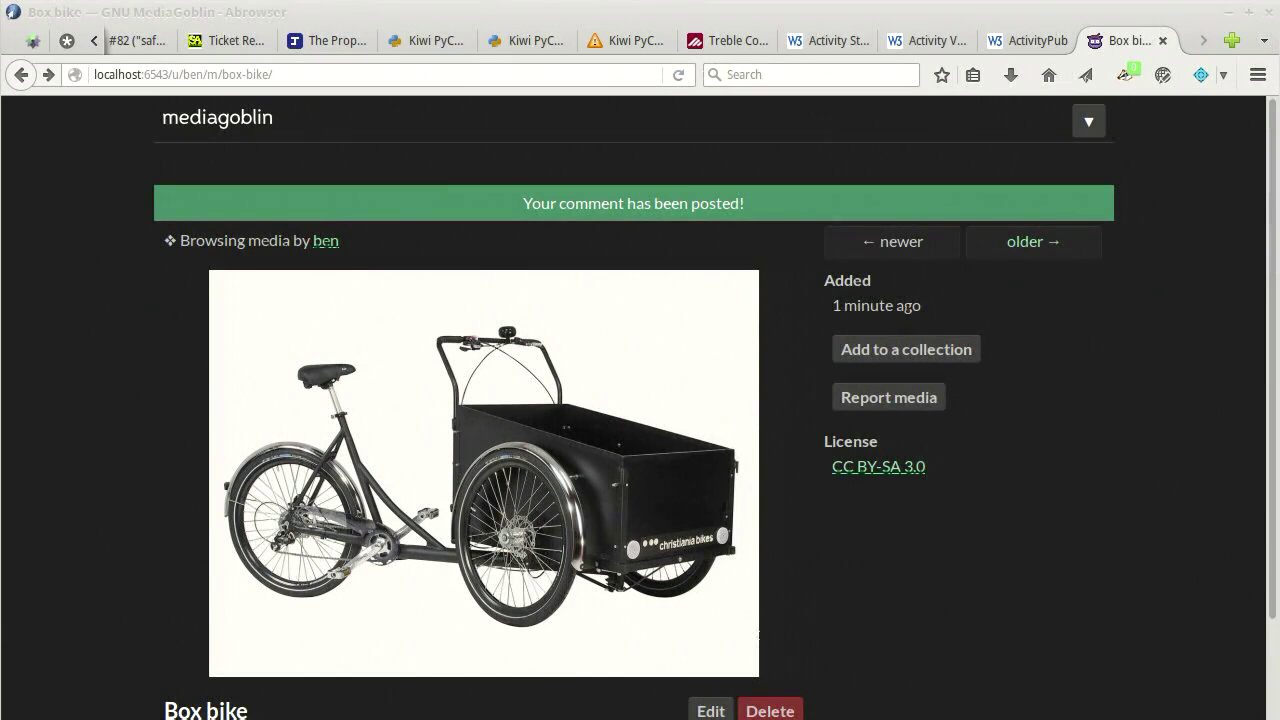
click(176, 121)
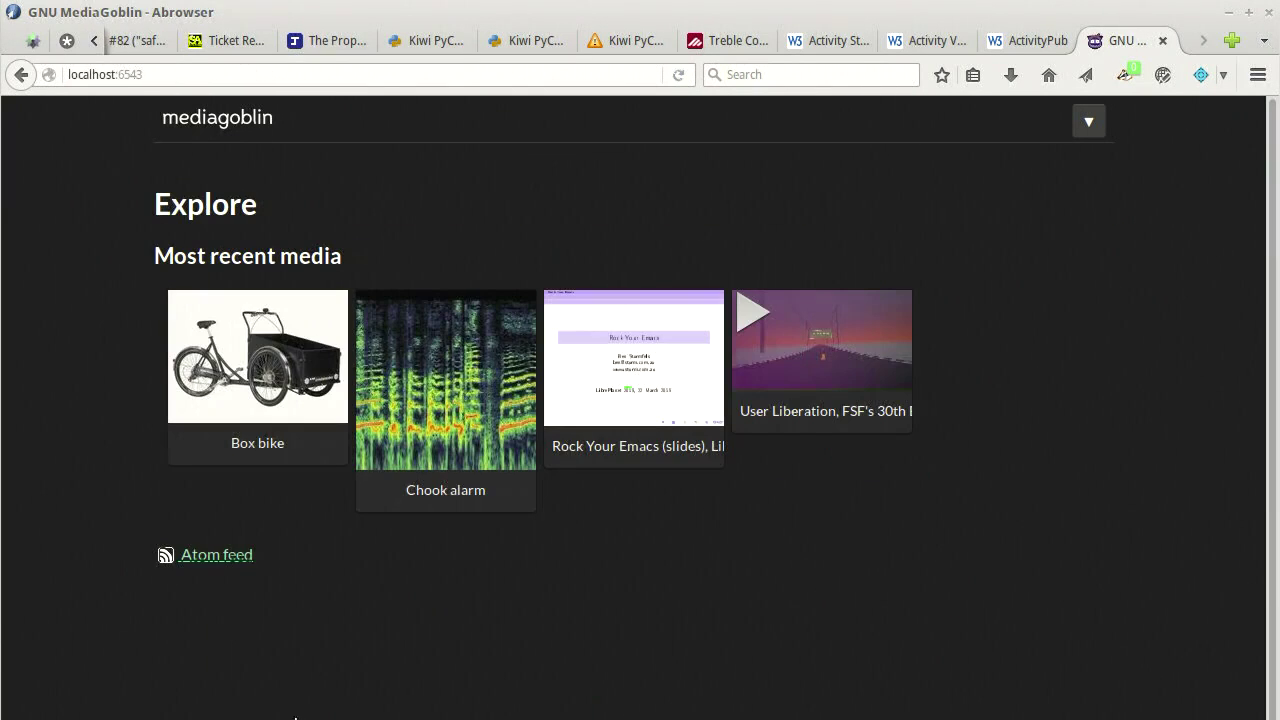
click(454, 398)
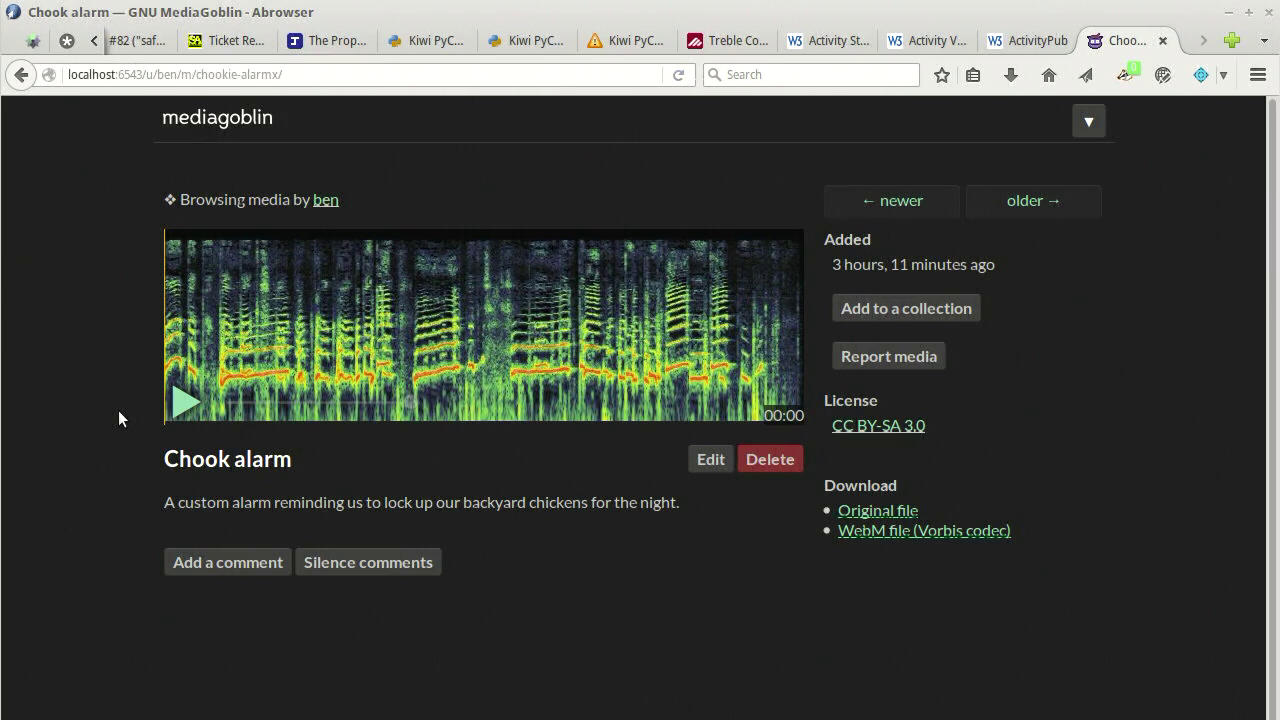
Play the Chook alarm audio with the system volume raised, and pause it near the end
click(187, 400)
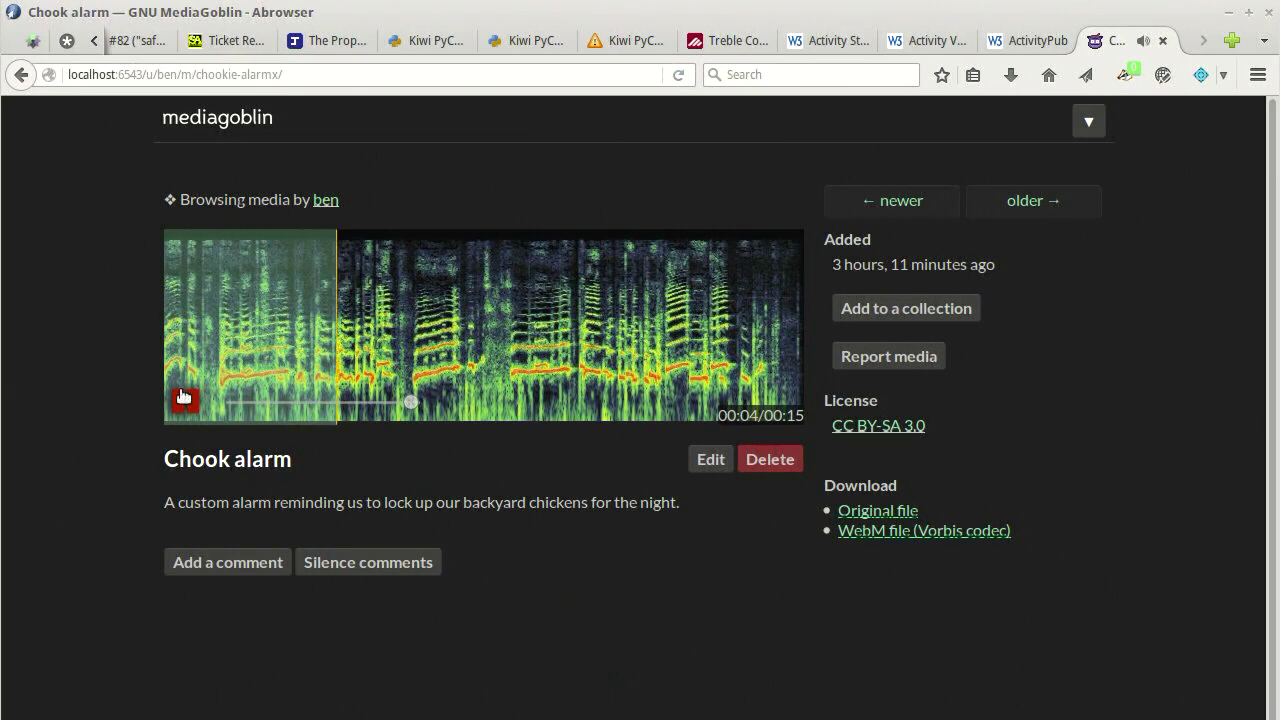
key(XF86AudioRaiseVolume)
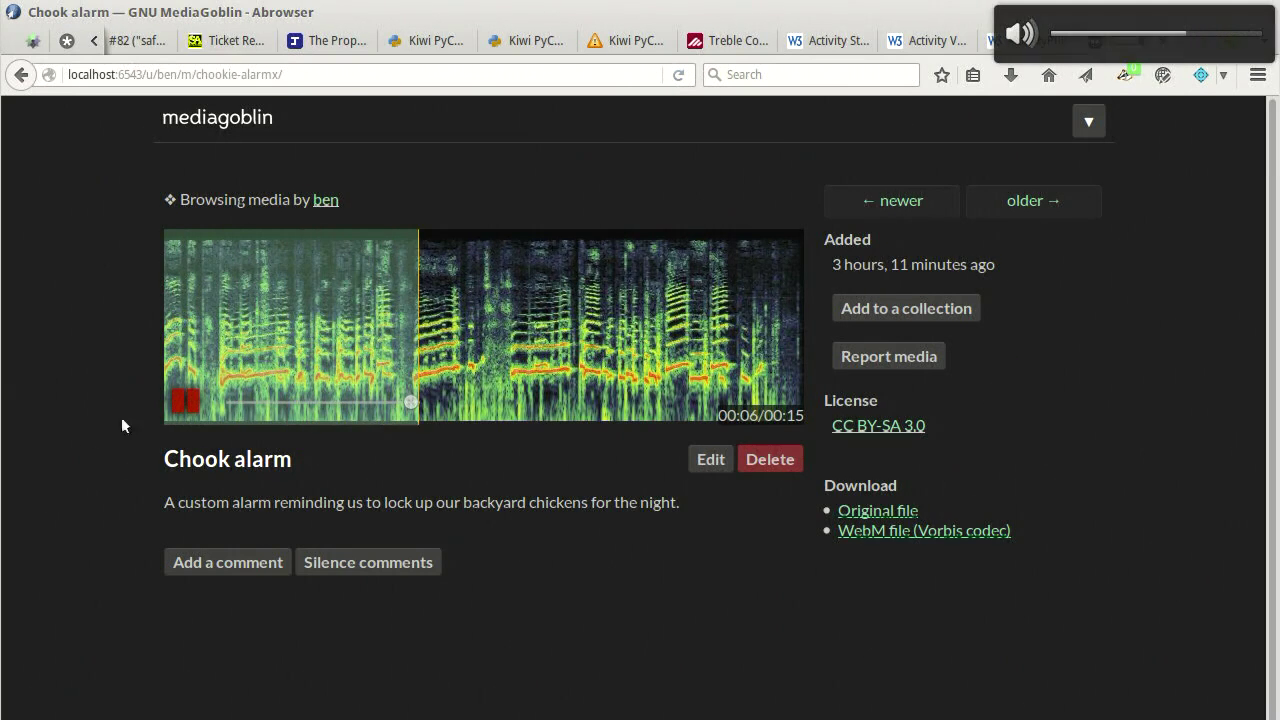
key(XF86AudioRaiseVolume)
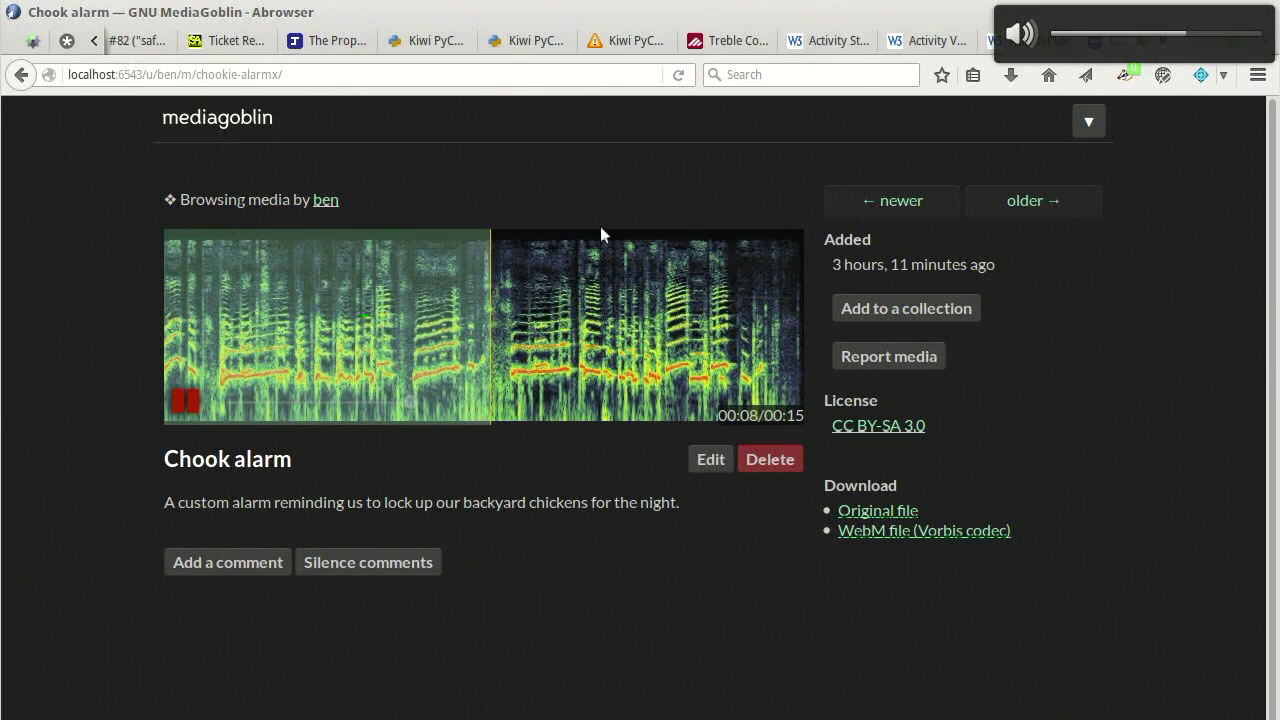
click(190, 408)
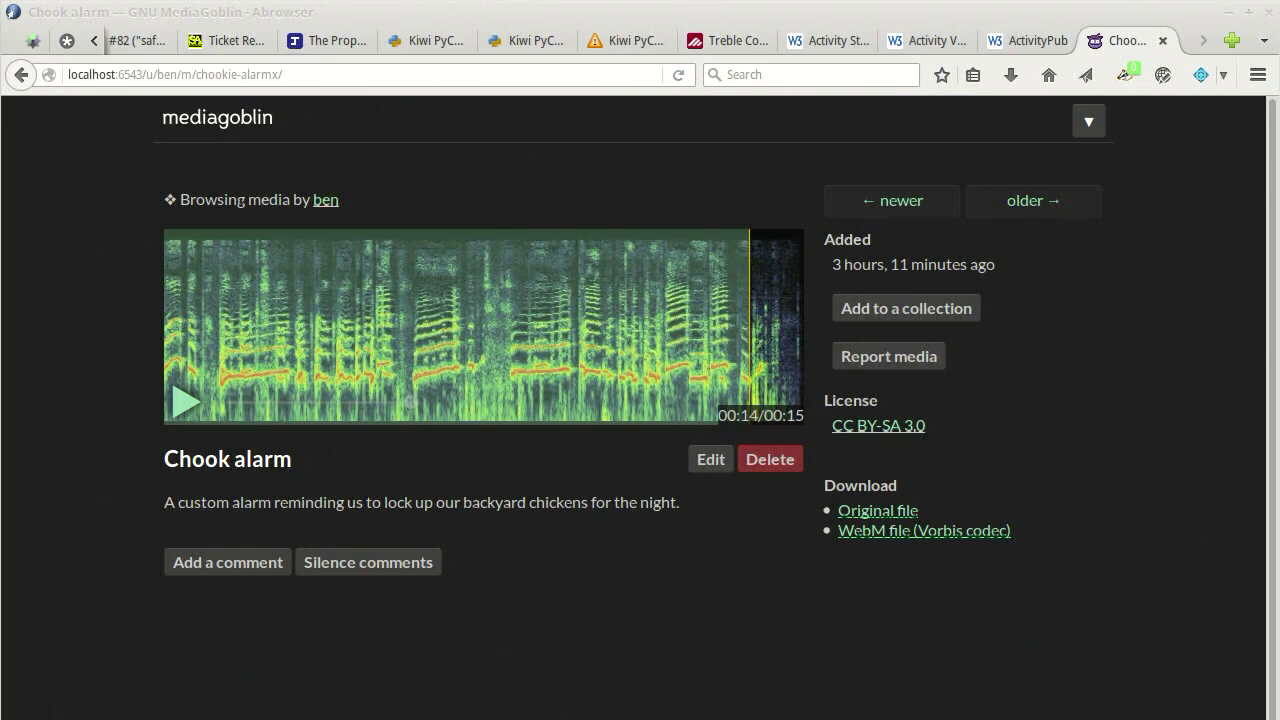
click(249, 398)
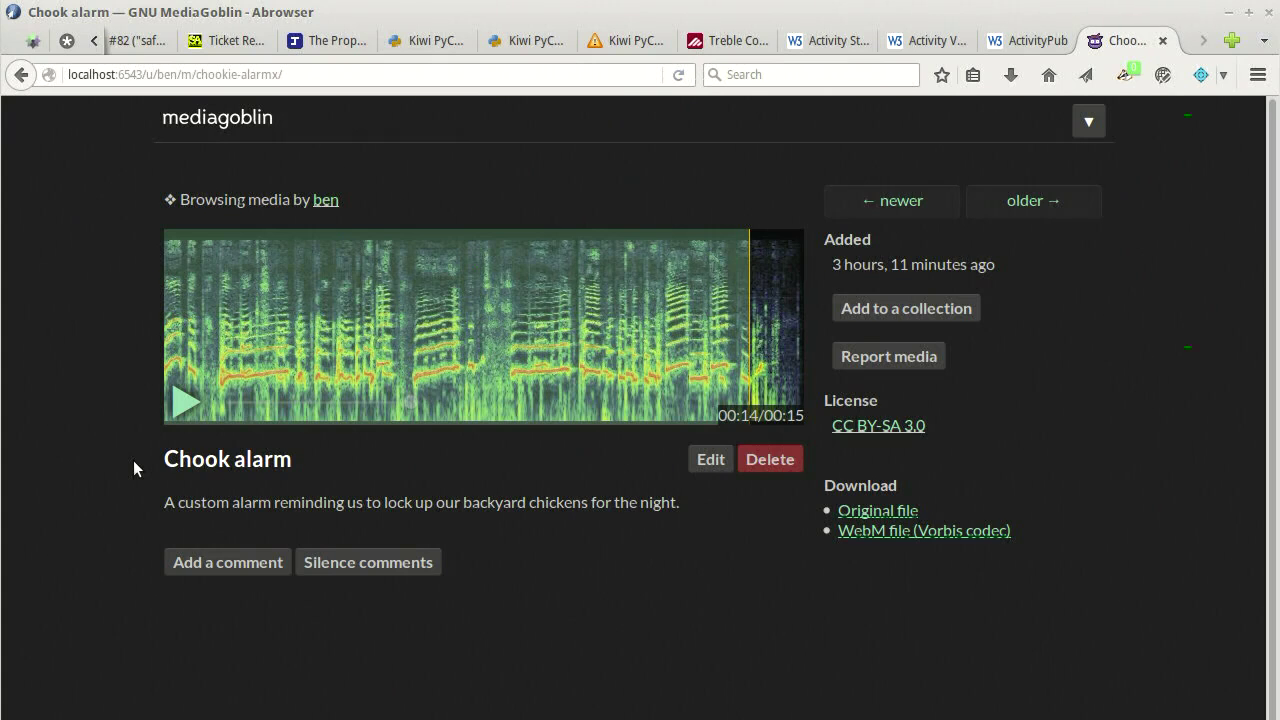
Go back to the home page and open the Rock Your Emacs slides entry to view its document and description
click(230, 121)
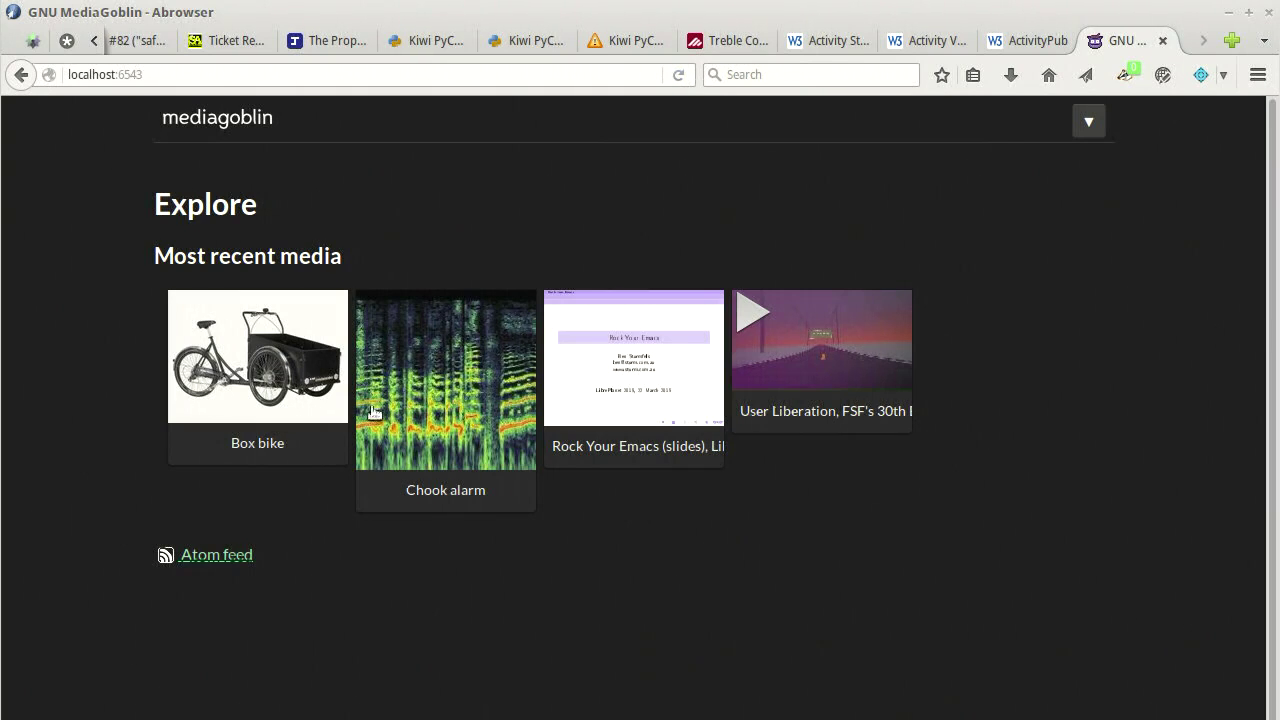
click(590, 379)
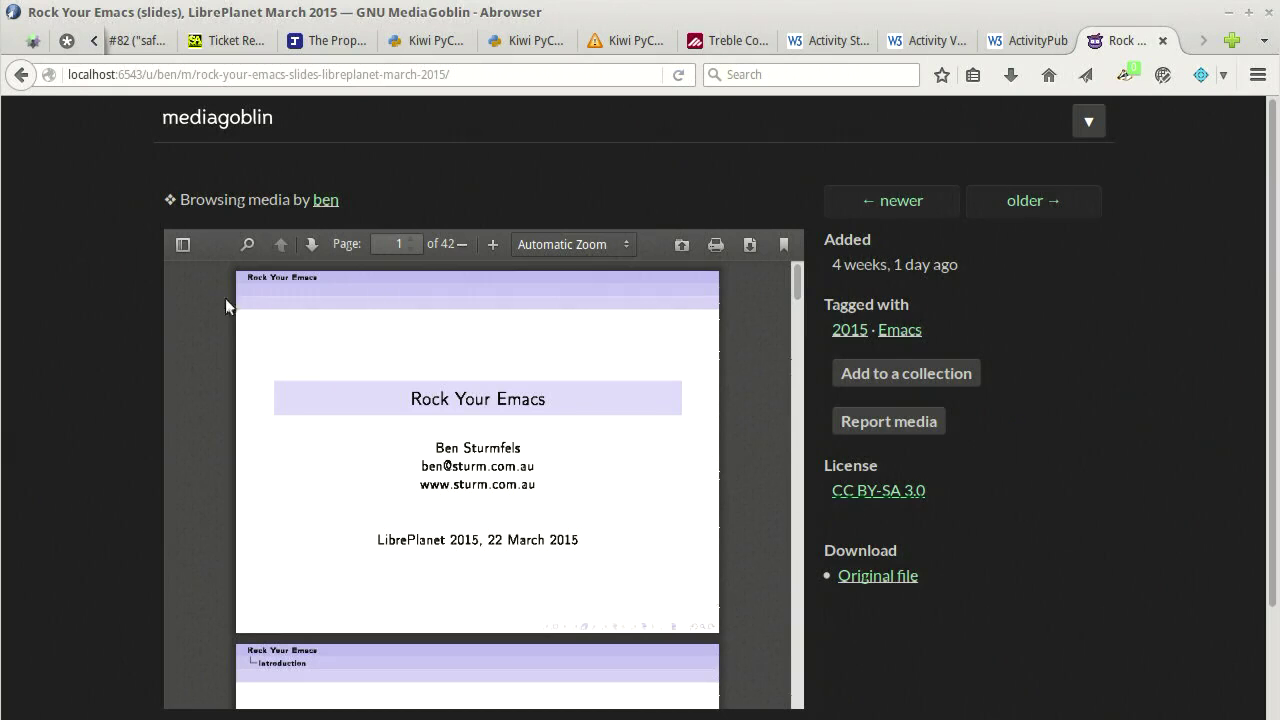
scroll(136, 350, down, 3)
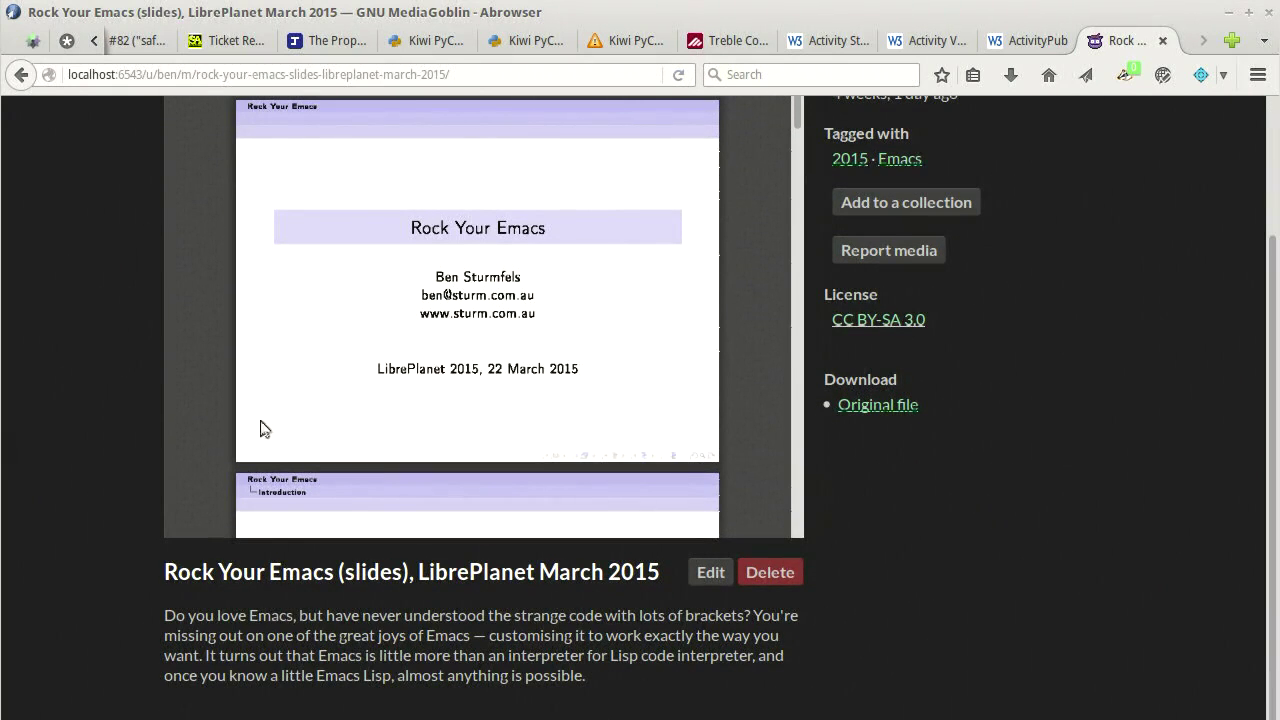
Browse the first several slides of the embedded Rock Your Emacs document
scroll(63, 404, up, 2)
scroll(342, 353, down, 10)
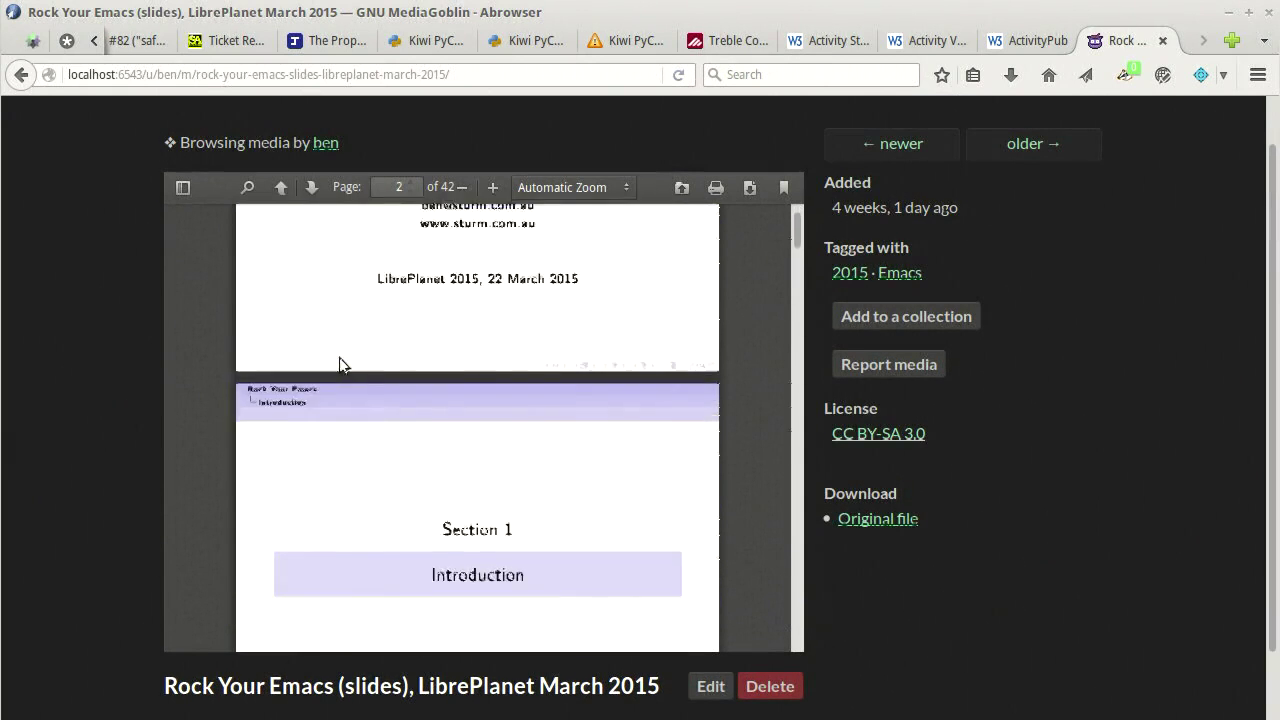
scroll(324, 375, down, 9)
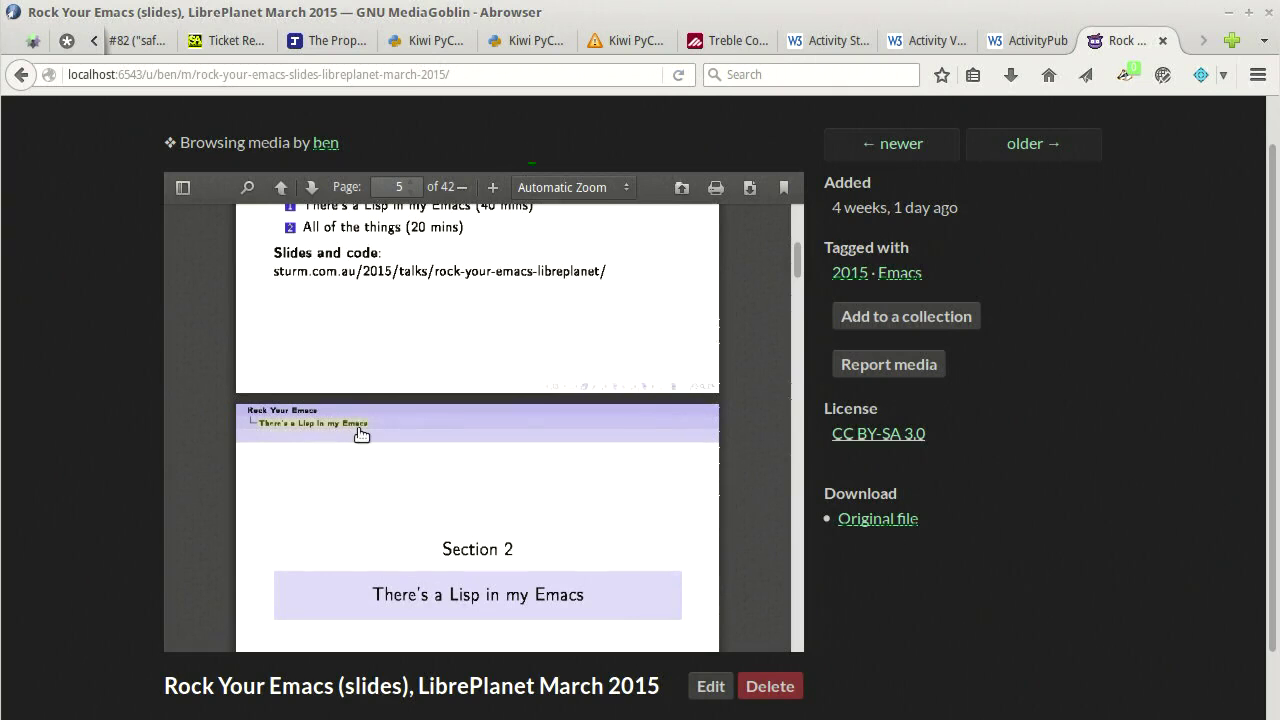
click(302, 432)
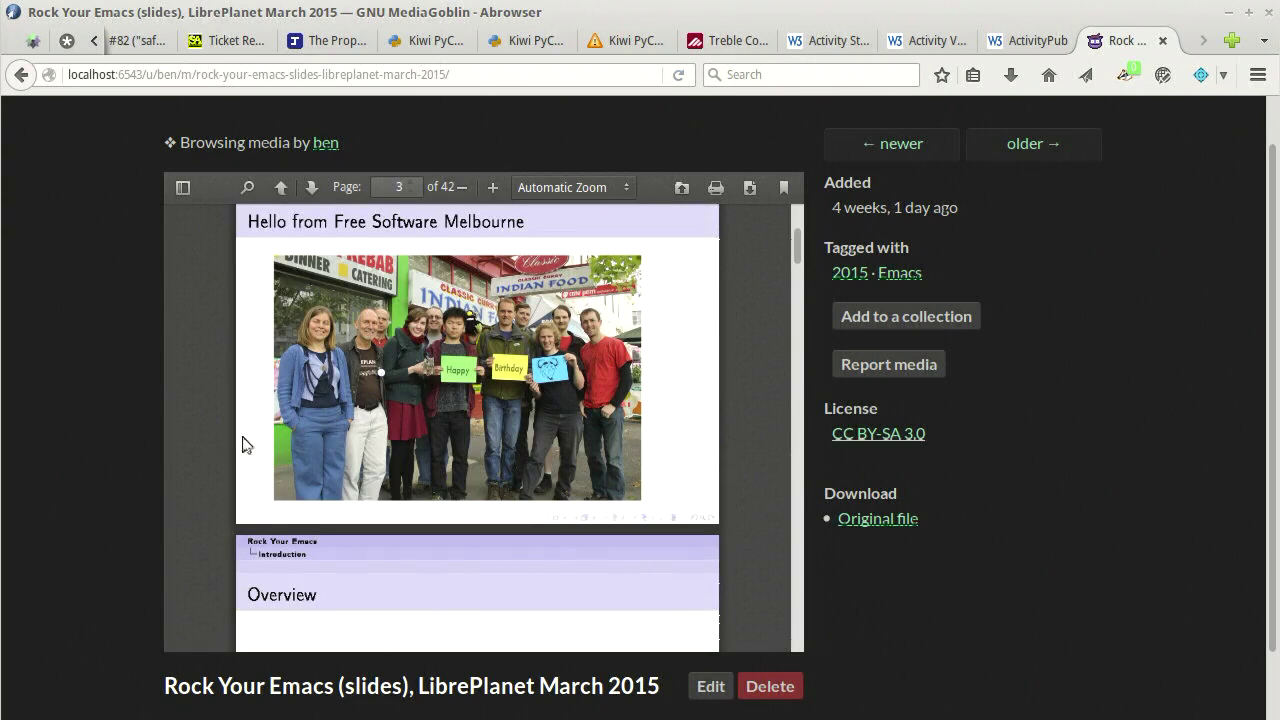
Open the User Liberation, FSF's 30th Birthday video from the site's home page, play its opening and pause it
scroll(48, 401, up, 1)
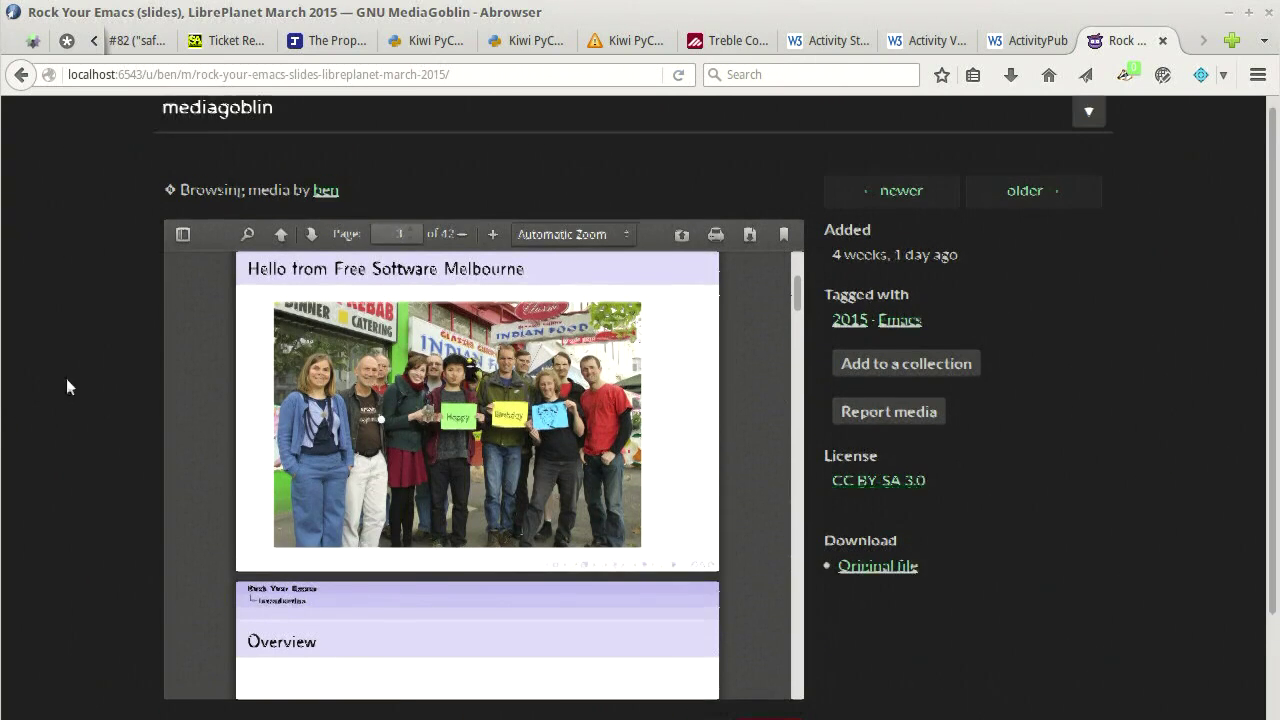
click(194, 129)
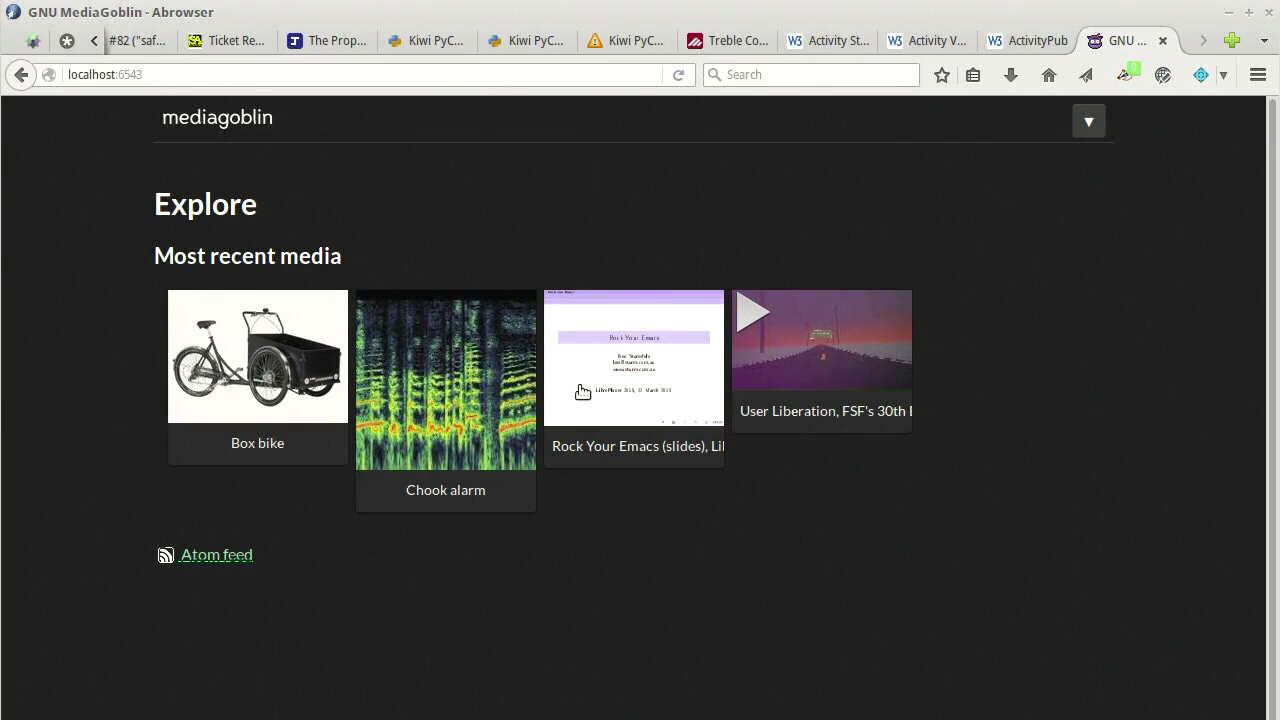
click(779, 386)
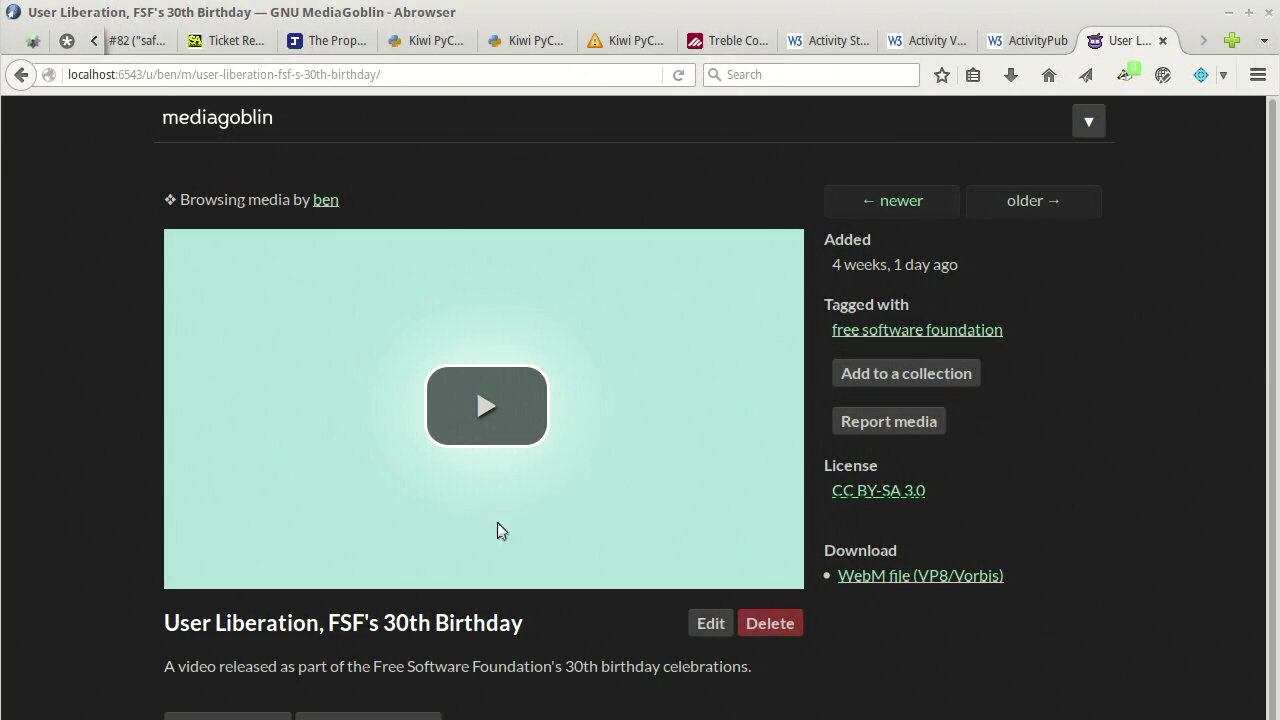
click(512, 432)
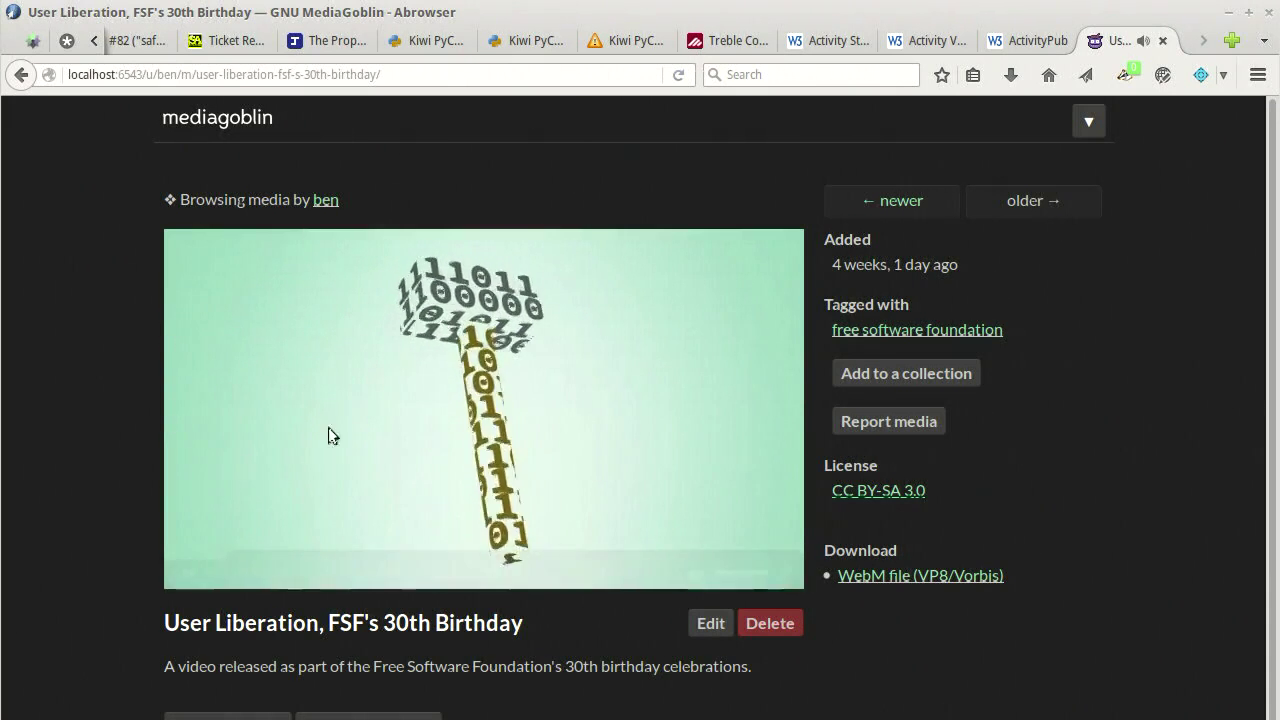
click(404, 463)
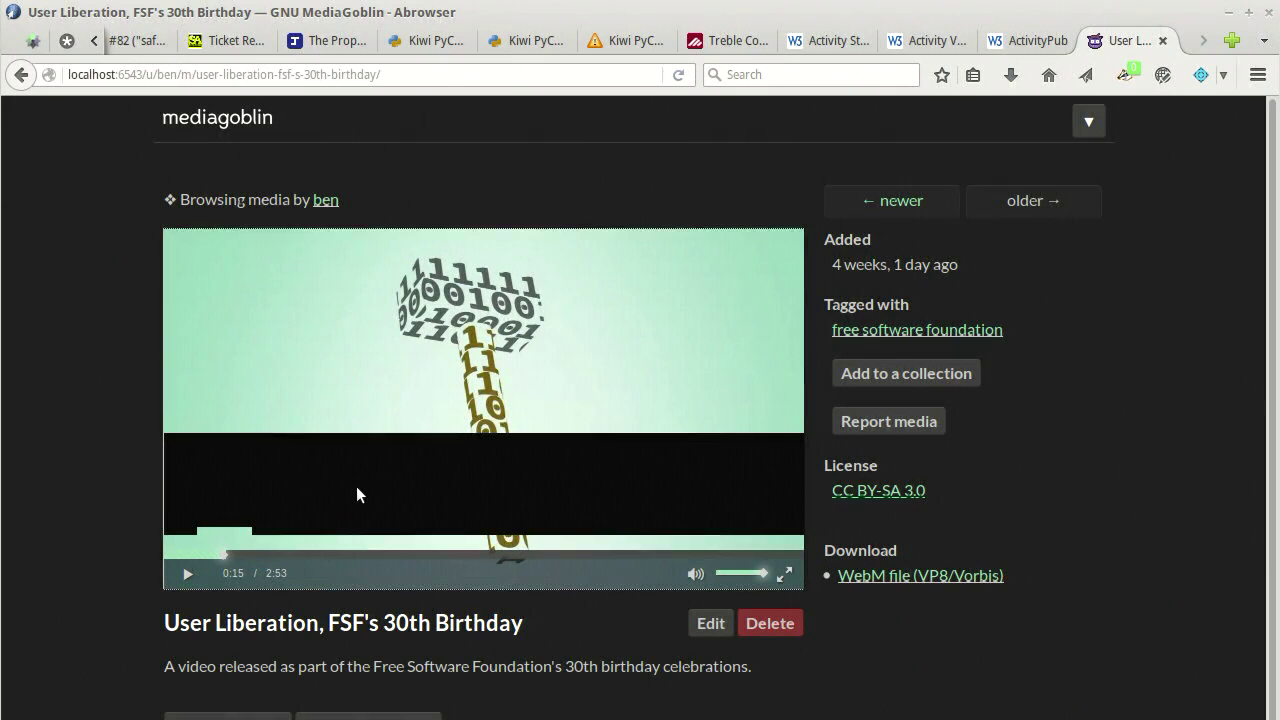
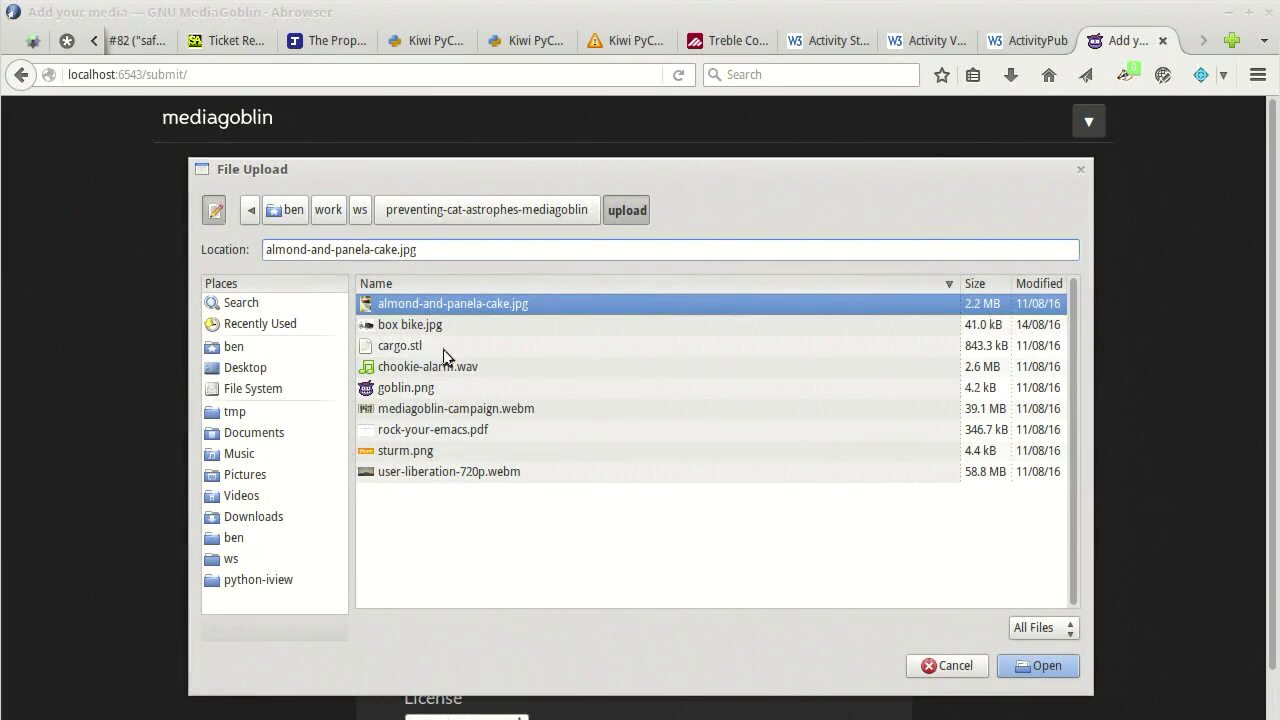
Select cargo.stl from the upload folder and submit it as new media, leaving the title, description and tags empty
click(440, 348)
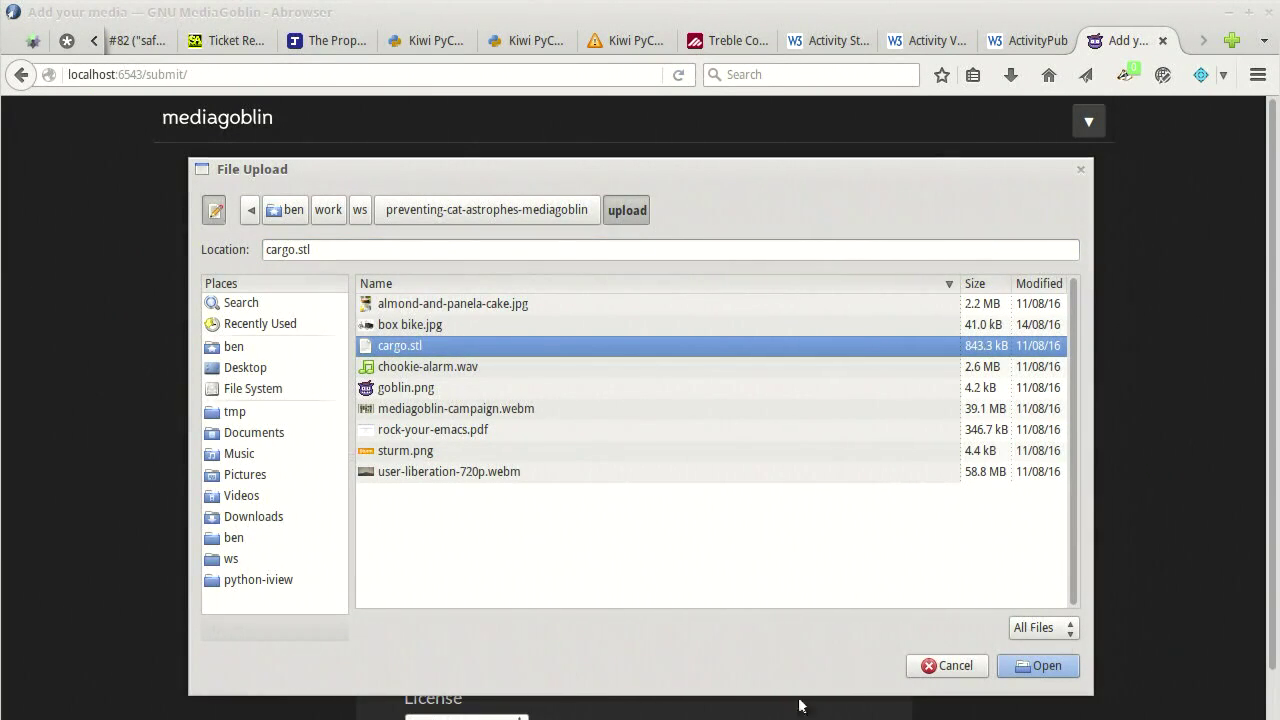
click(1068, 668)
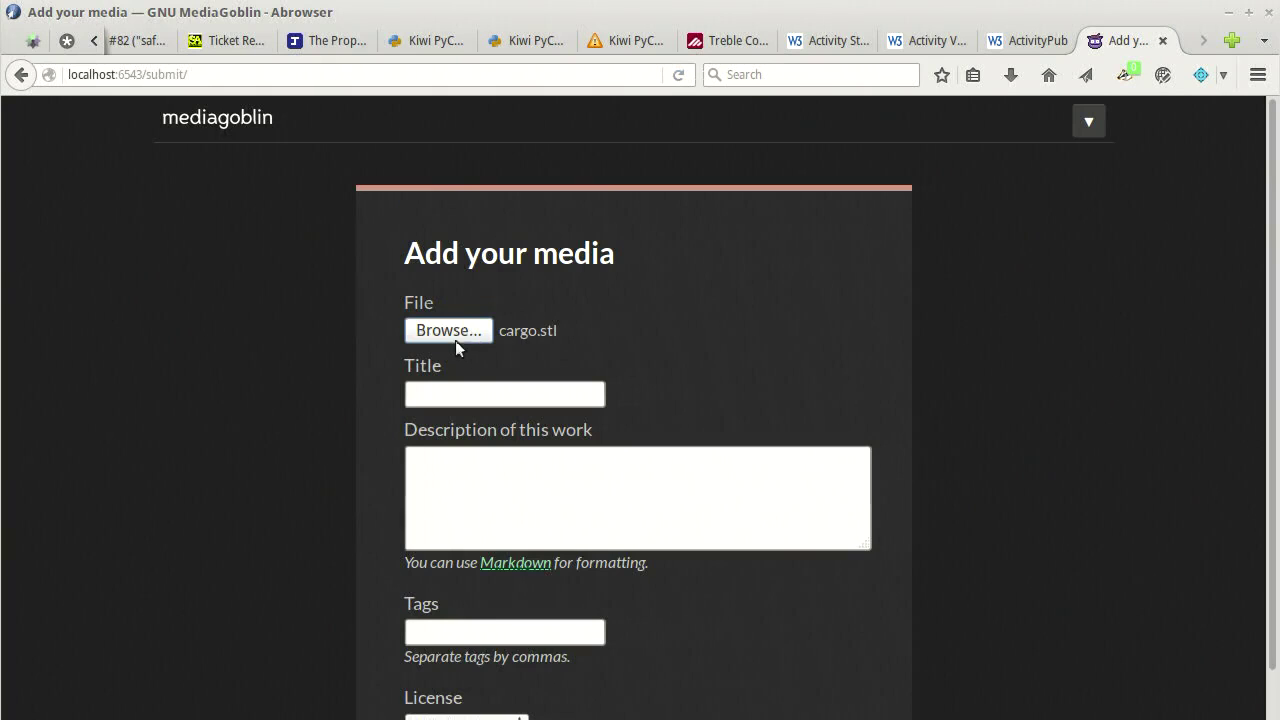
scroll(749, 417, down, 2)
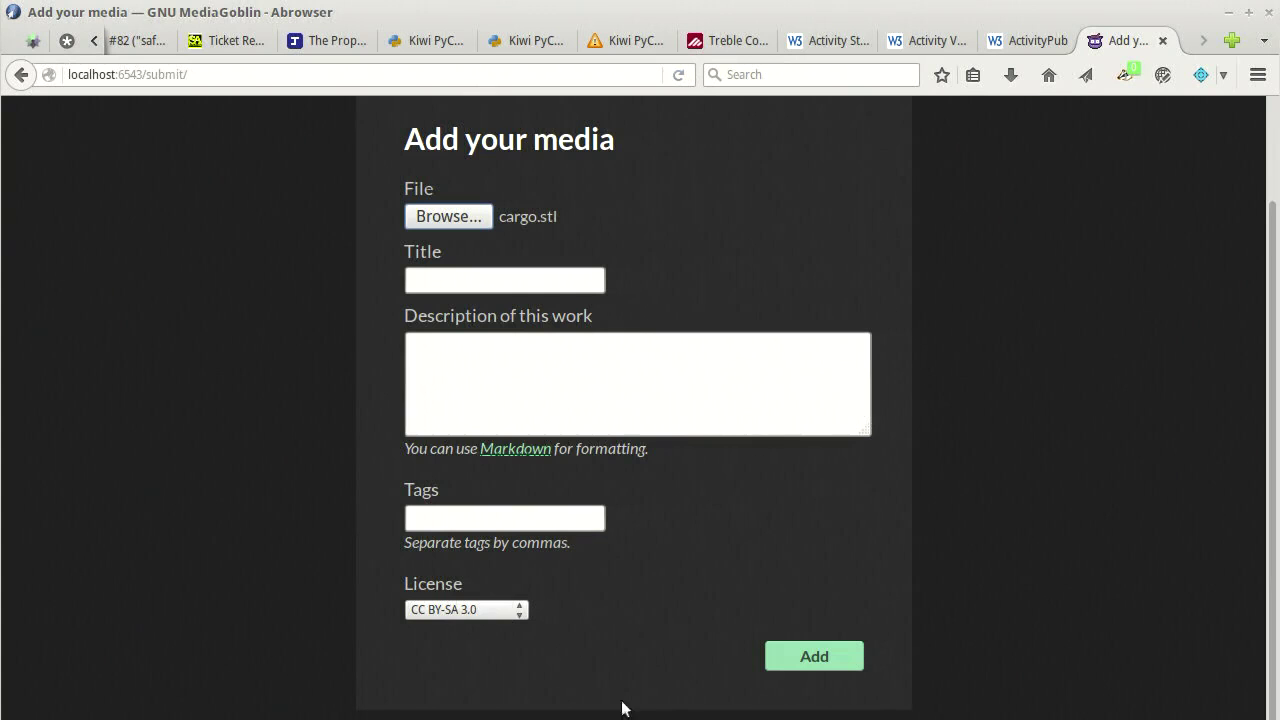
click(806, 656)
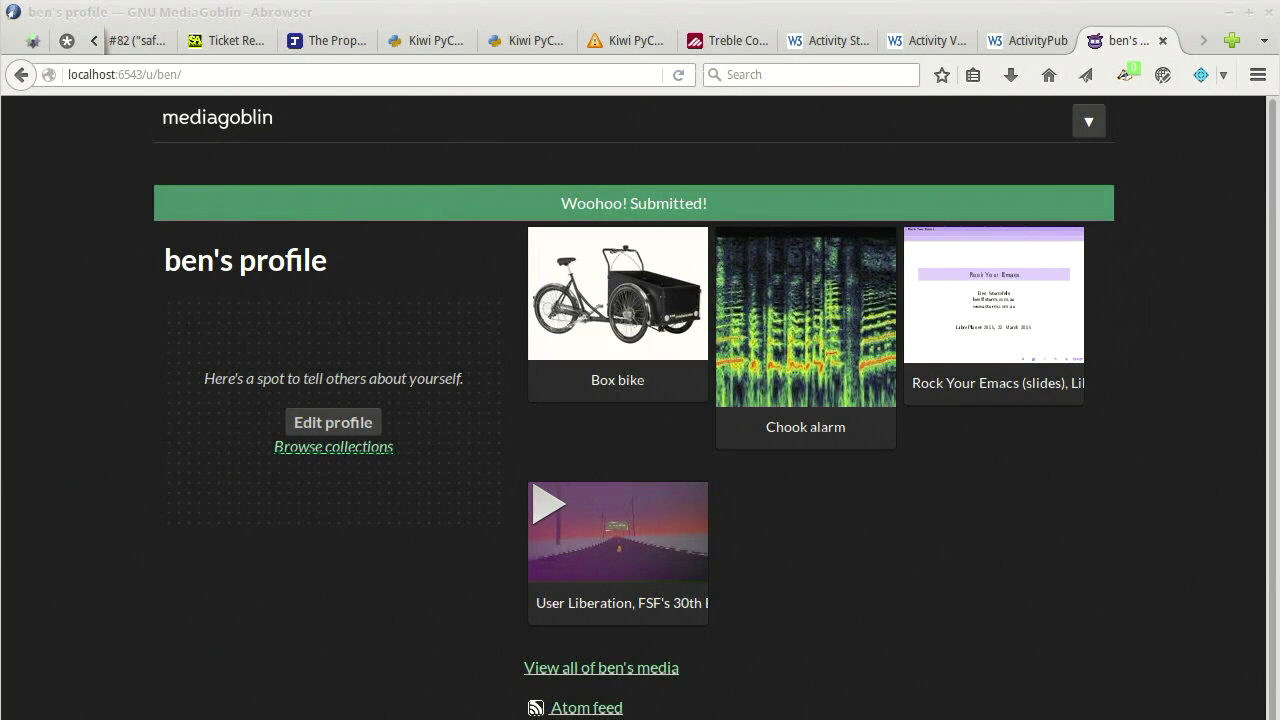
Switch to the terminal and check the MediaGoblin server log and the media processing output for the uploaded model
key(alt+Tab)
key(Tab)
key(Tab)
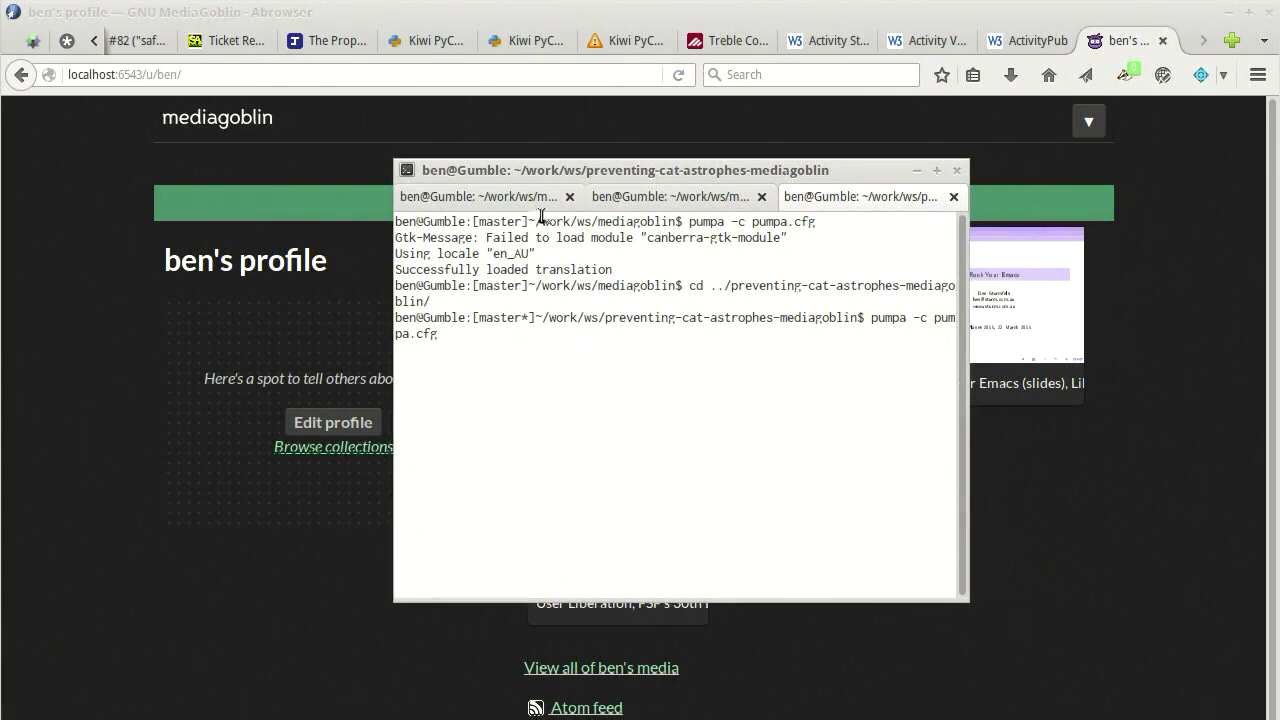
click(512, 193)
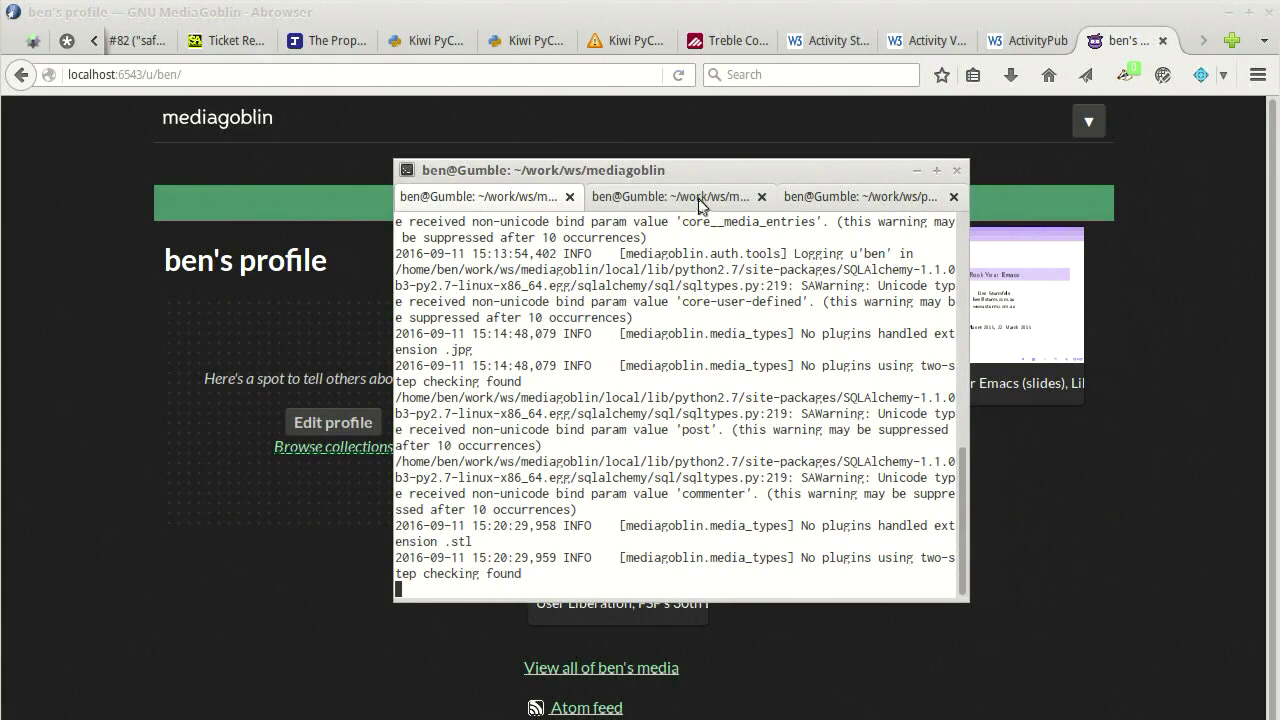
click(683, 200)
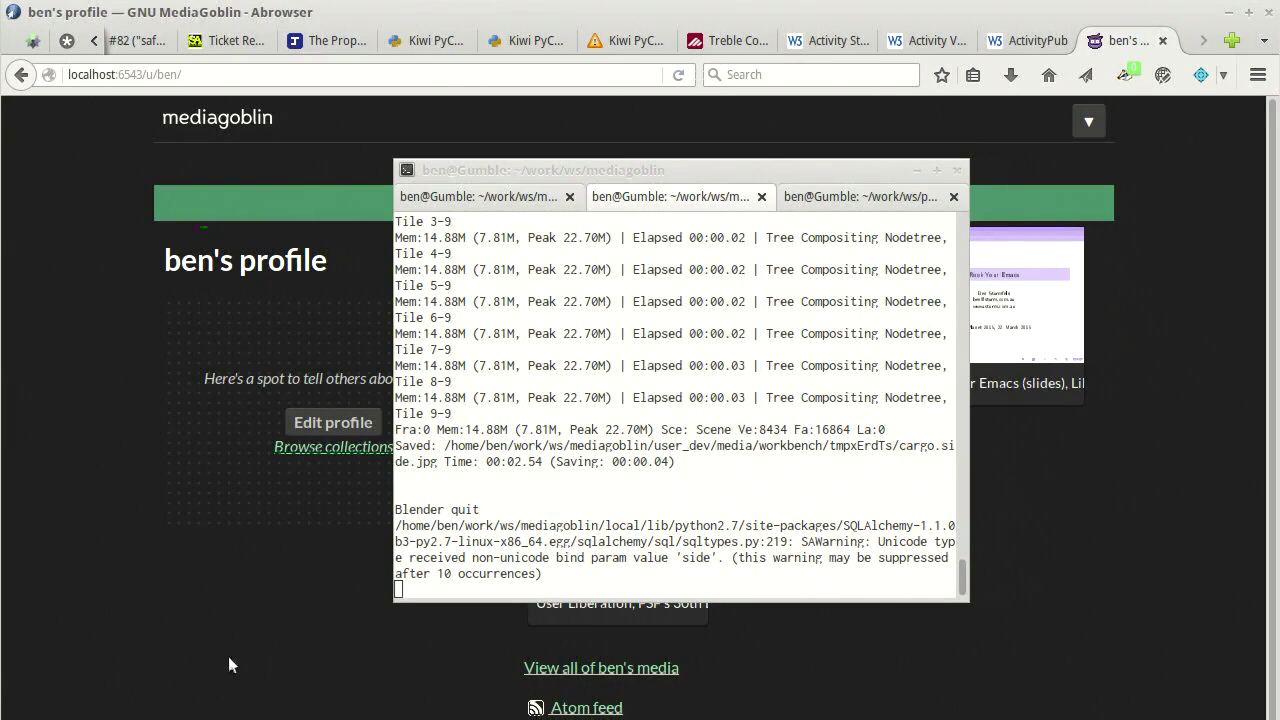
Return to the browser, go to the site's home page and open the cargo entry to view its 3D model page
click(285, 296)
click(210, 118)
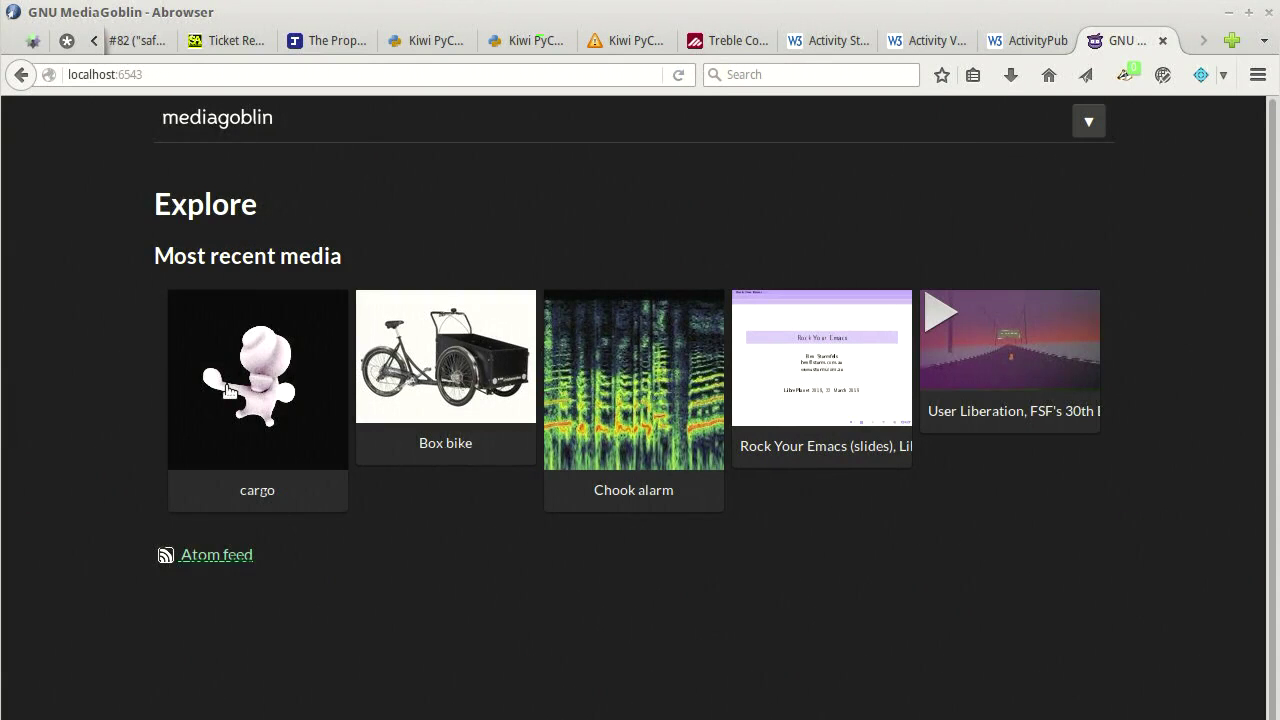
click(230, 388)
scroll(425, 605, down, 5)
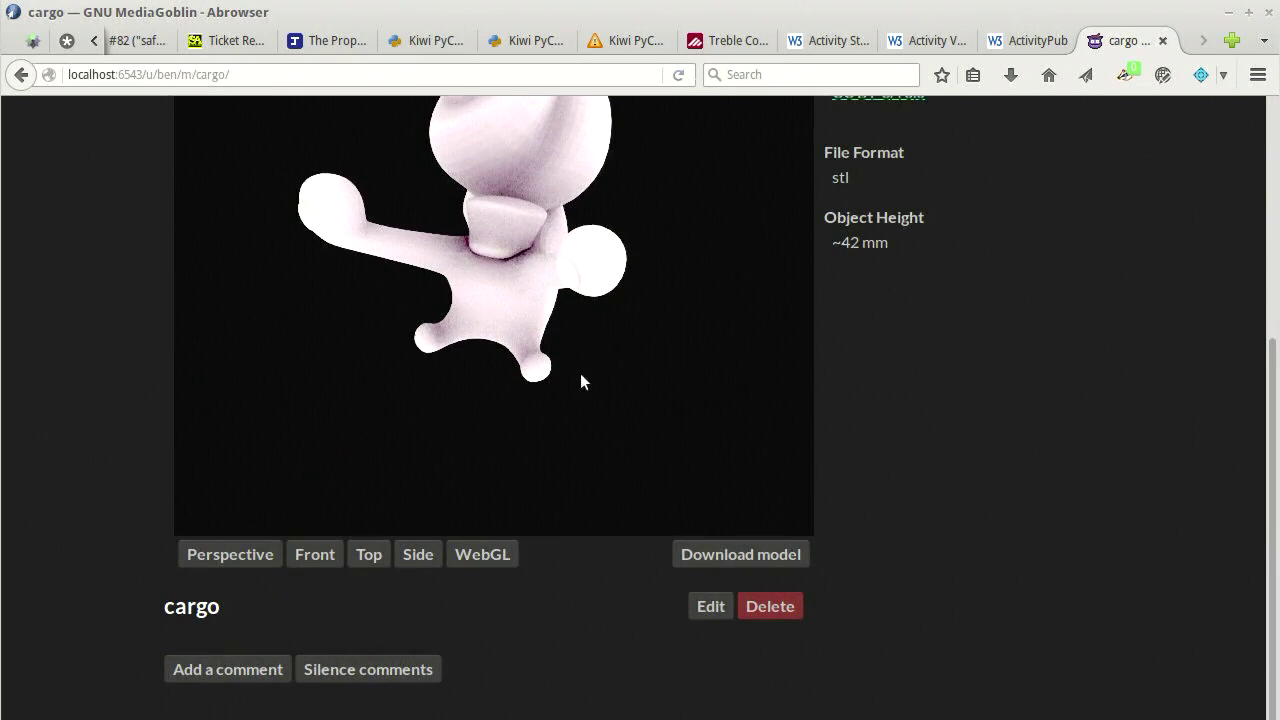
scroll(580, 373, up, 3)
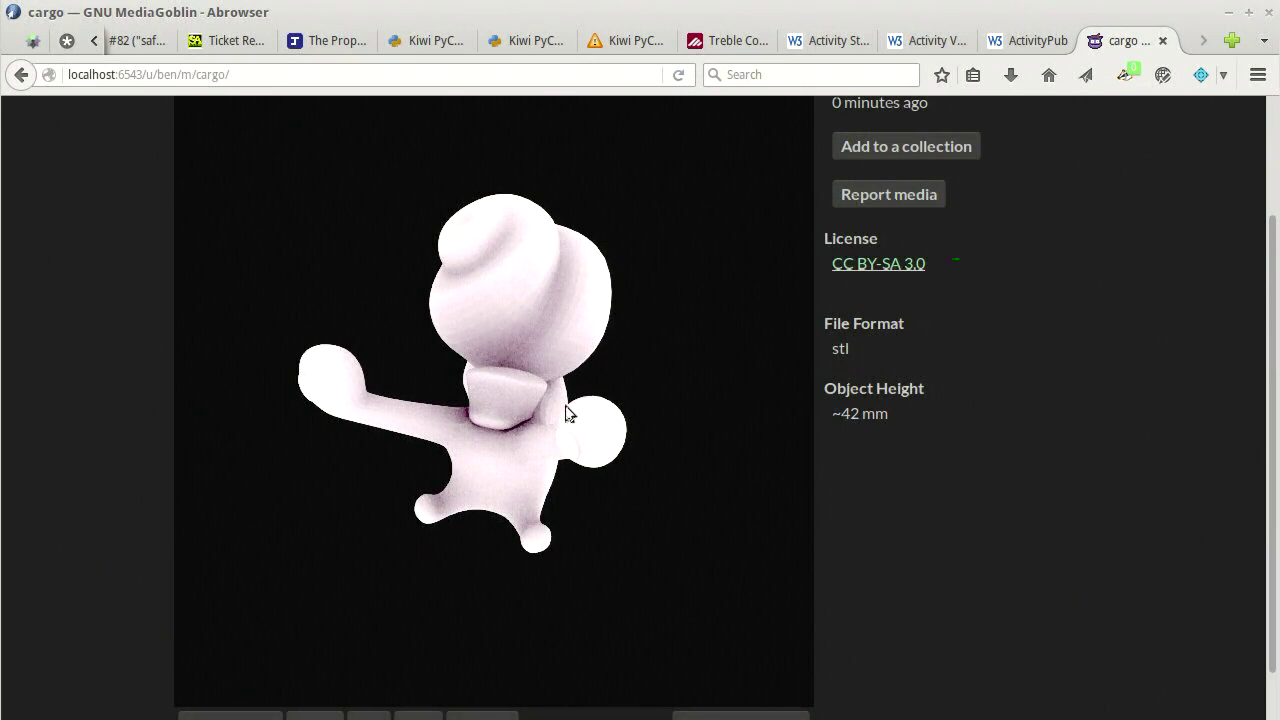
scroll(560, 430, down, 3)
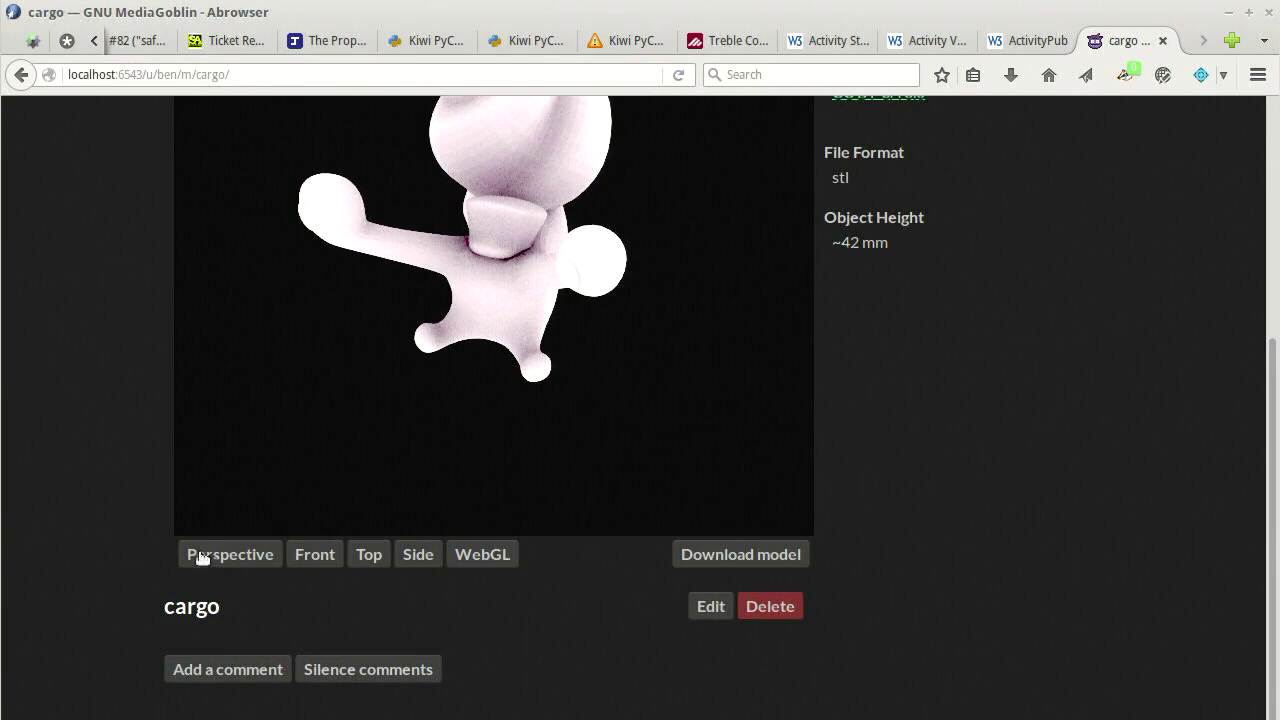
Show the cargo model's front, top and side renders in turn
click(323, 558)
scroll(360, 491, up, 2)
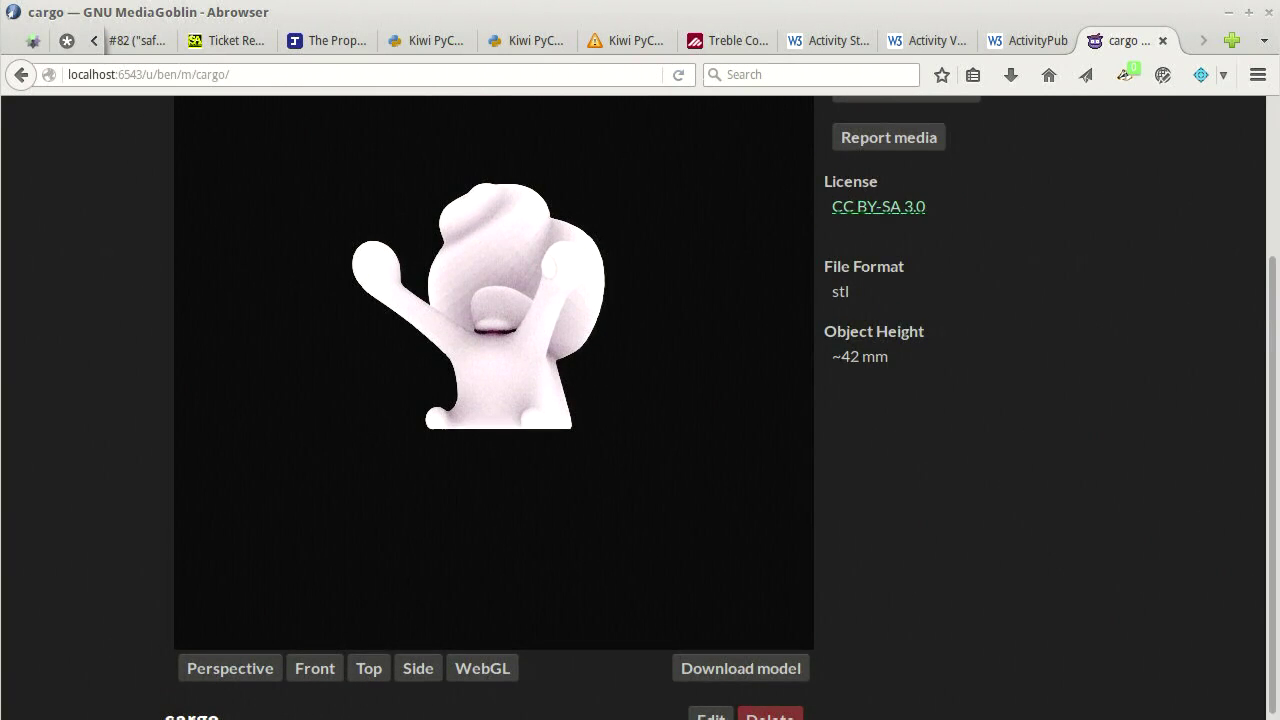
click(369, 672)
click(415, 670)
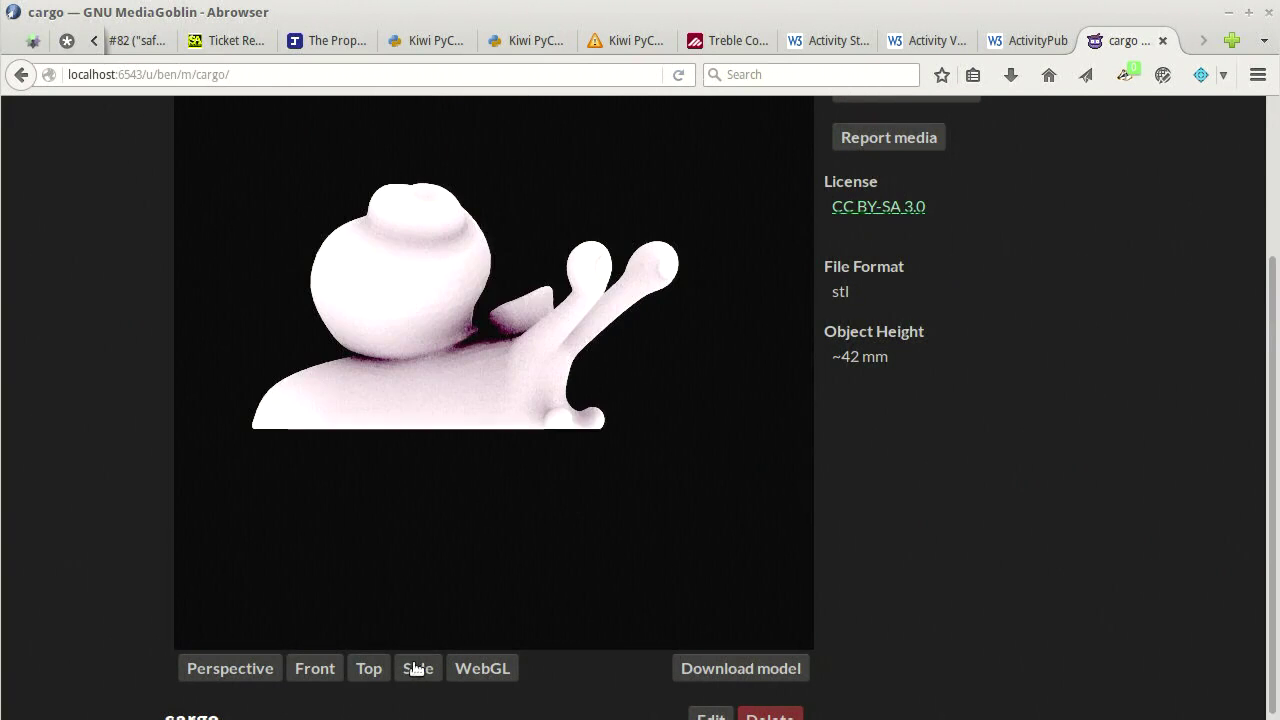
Switch the cargo model to the interactive WebGL view and rotate it to see the snail from its side
click(488, 667)
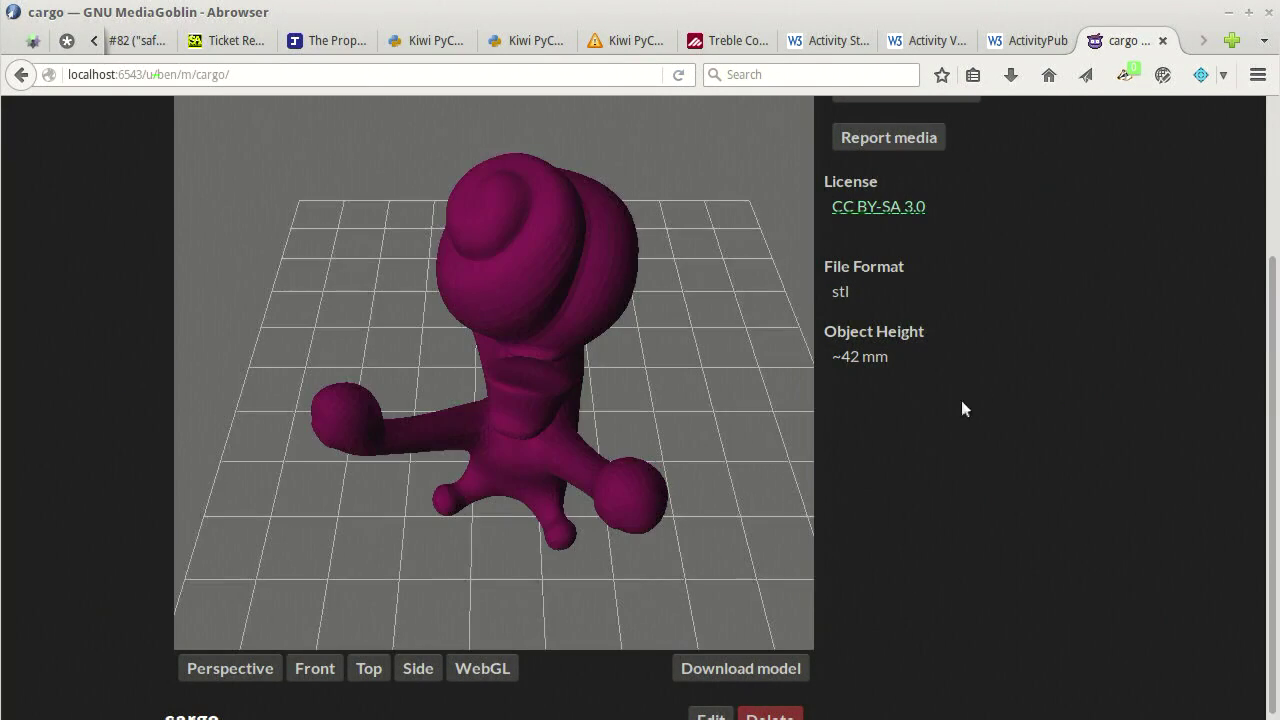
scroll(1051, 432, up, 2)
drag(517, 614, 274, 578)
scroll(655, 523, up, 3)
scroll(660, 526, down, 3)
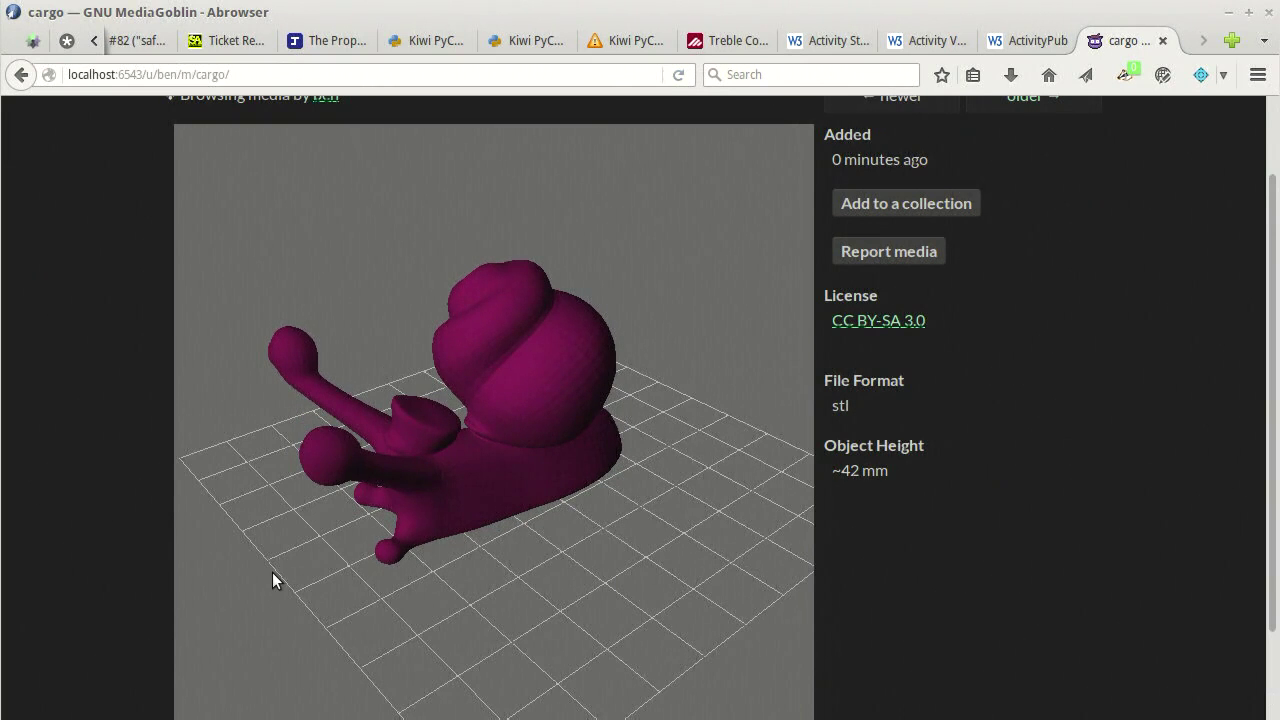